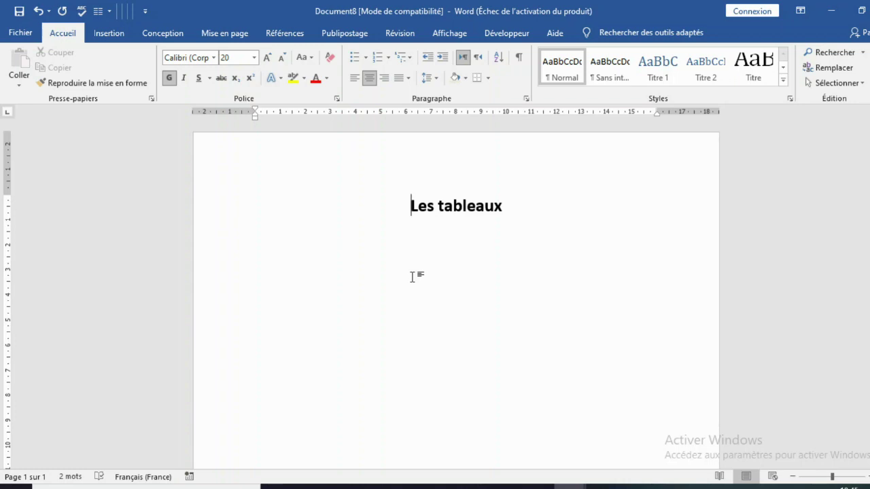
Select and delete the bold title 'Les tableaux' so the document has 0 words
key(shift+End)
key(Delete)
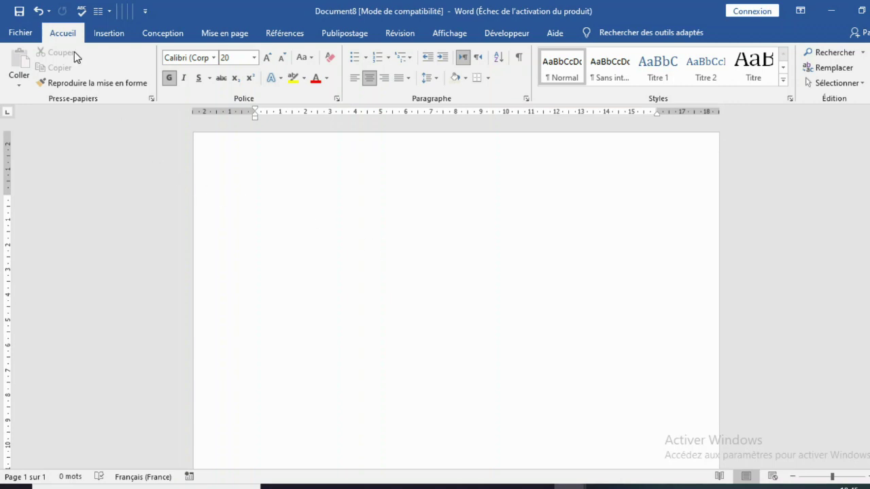
Insert a blank 3×3 table using the Tableau grid on the Insertion tab
click(100, 41)
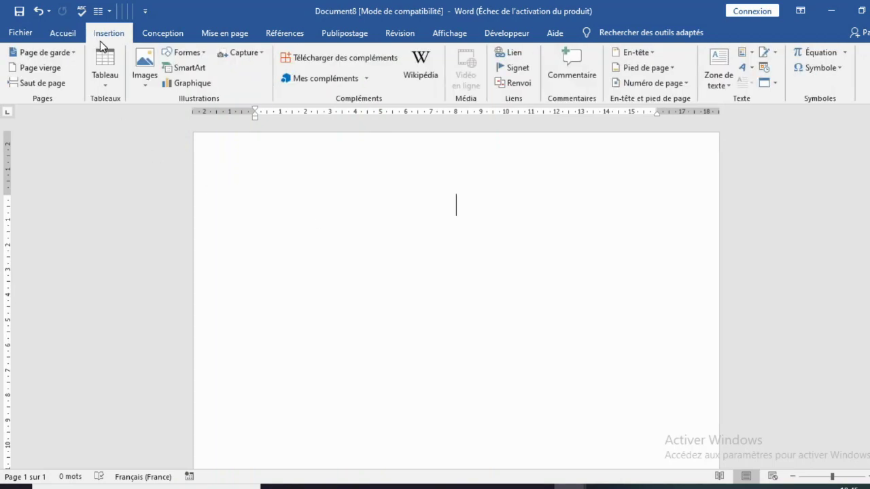
click(105, 83)
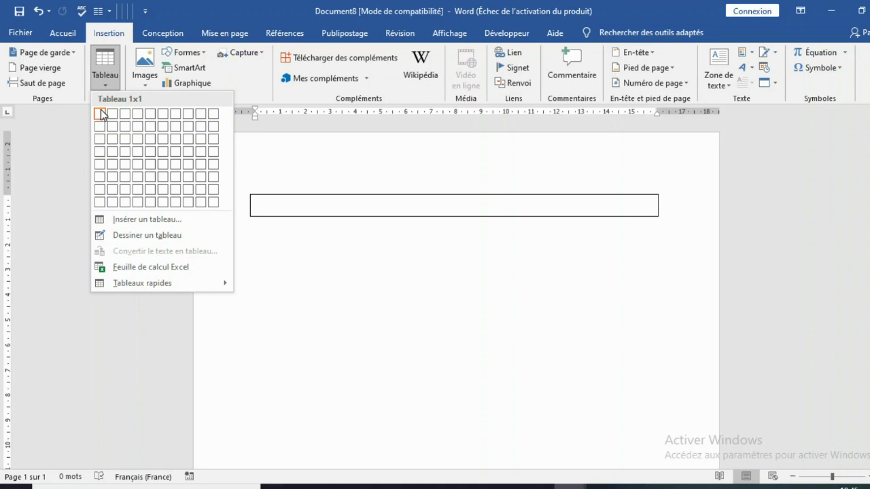
click(127, 143)
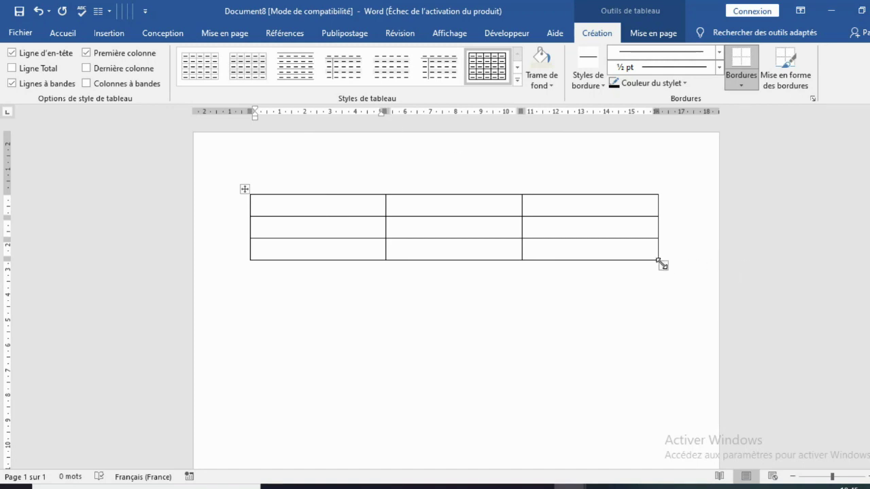
Drag the table's bottom-right handle downward so its three rows grow taller
drag(662, 265, 661, 267)
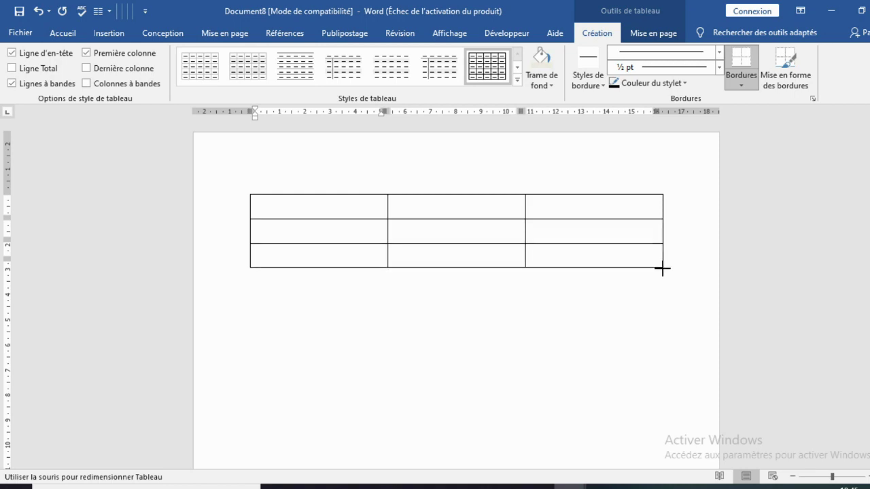
drag(661, 267, 665, 337)
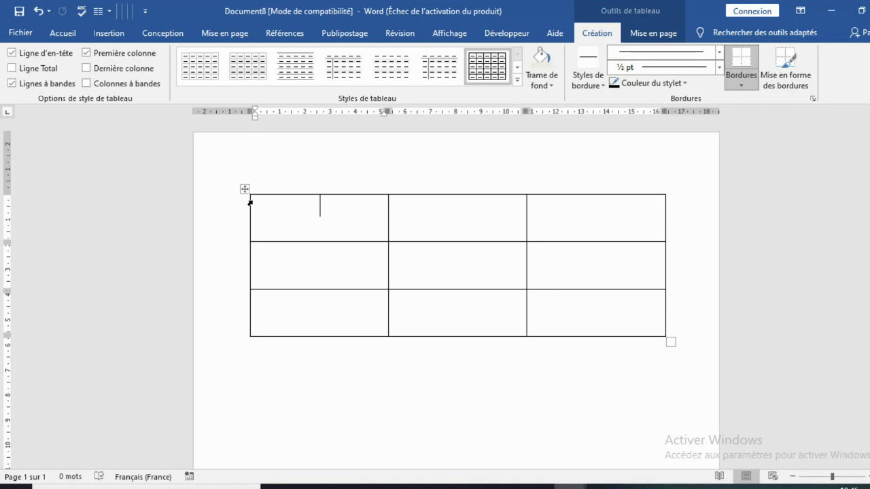
click(250, 202)
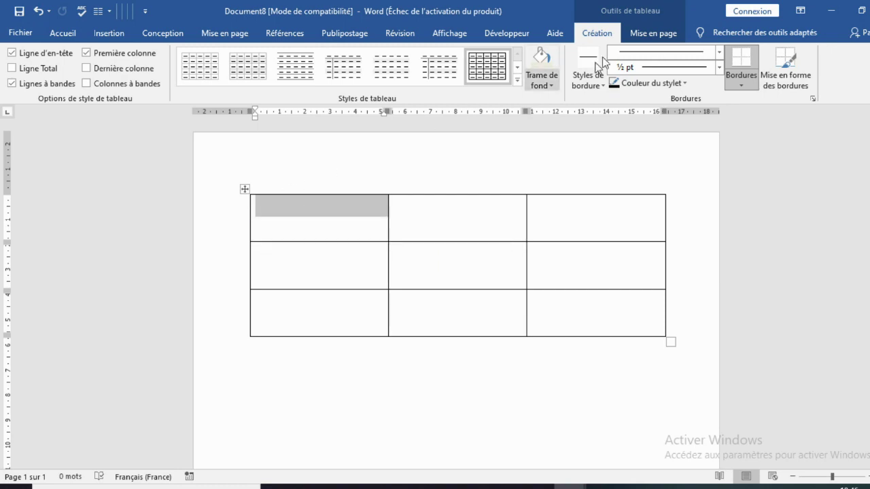
click(553, 84)
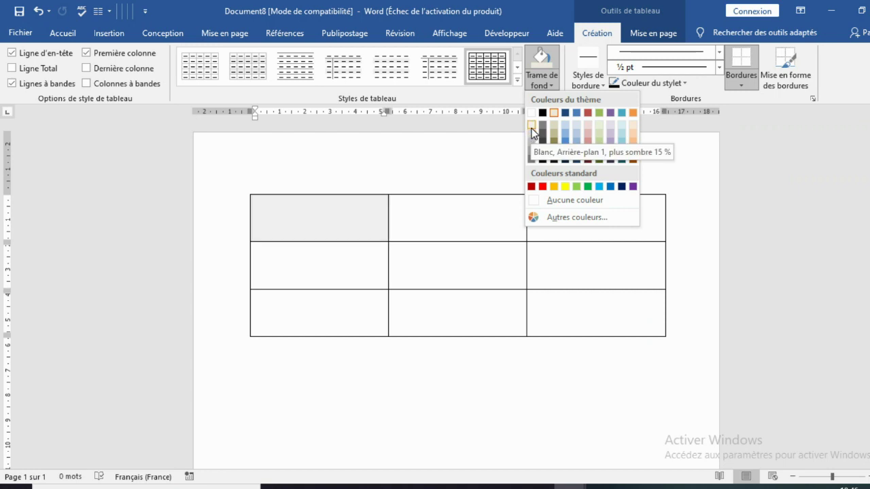
click(531, 134)
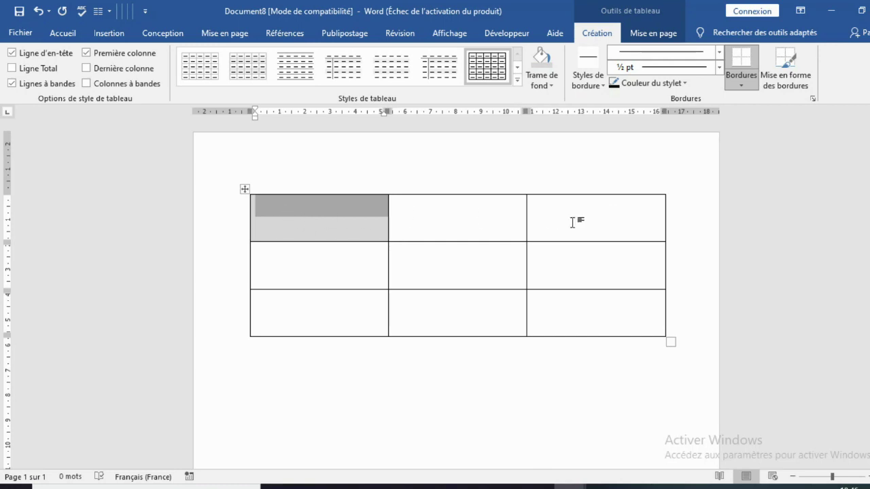
double_click(250, 202)
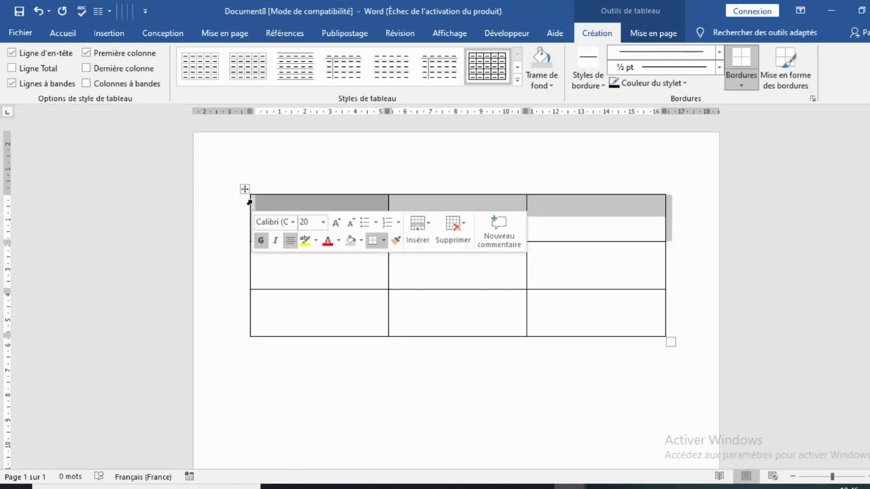
click(550, 85)
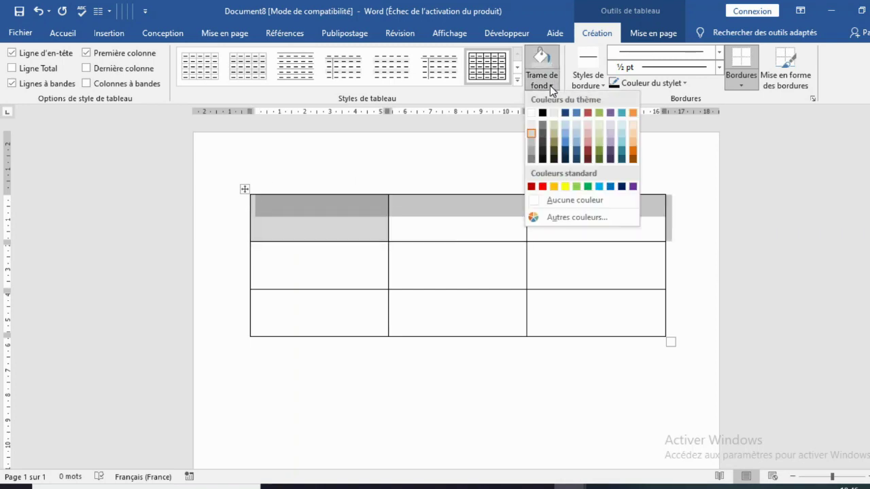
click(530, 141)
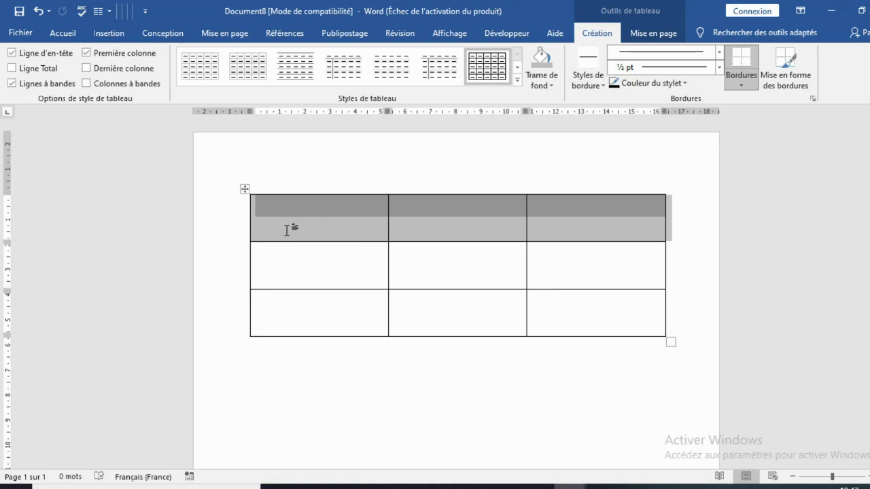
key(ctrl+z)
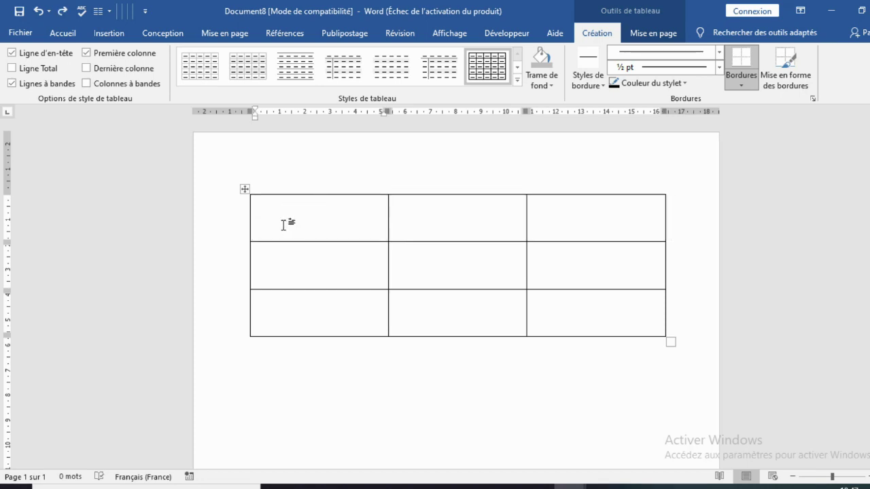
click(633, 307)
click(250, 205)
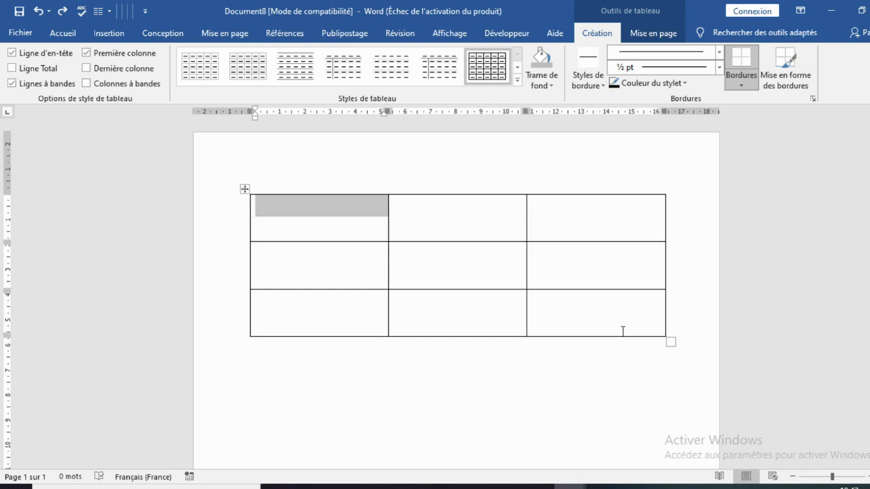
click(528, 297)
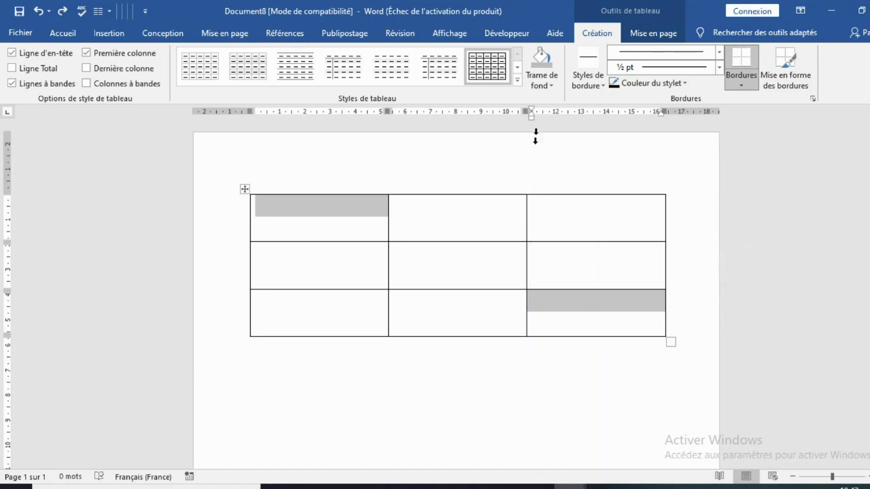
click(542, 87)
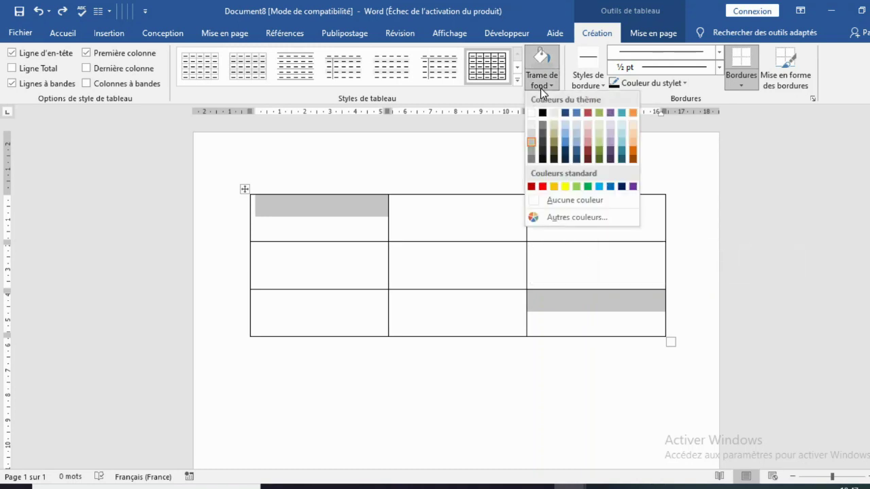
click(531, 146)
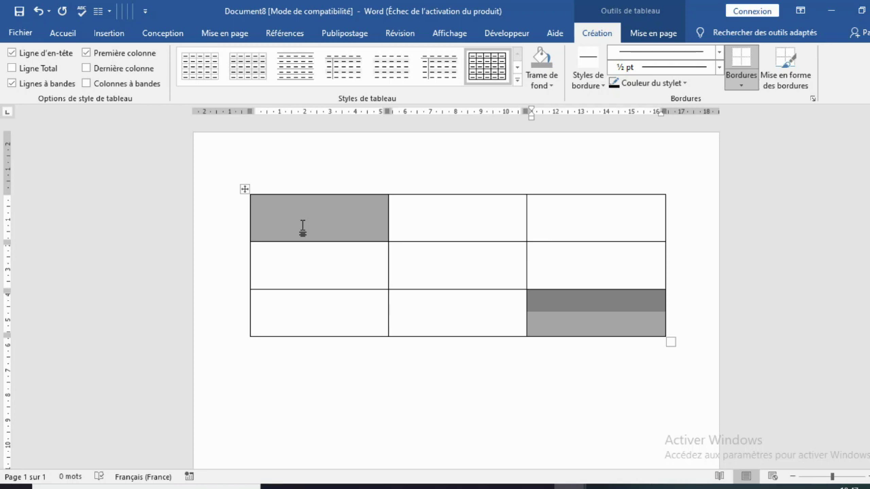
click(253, 207)
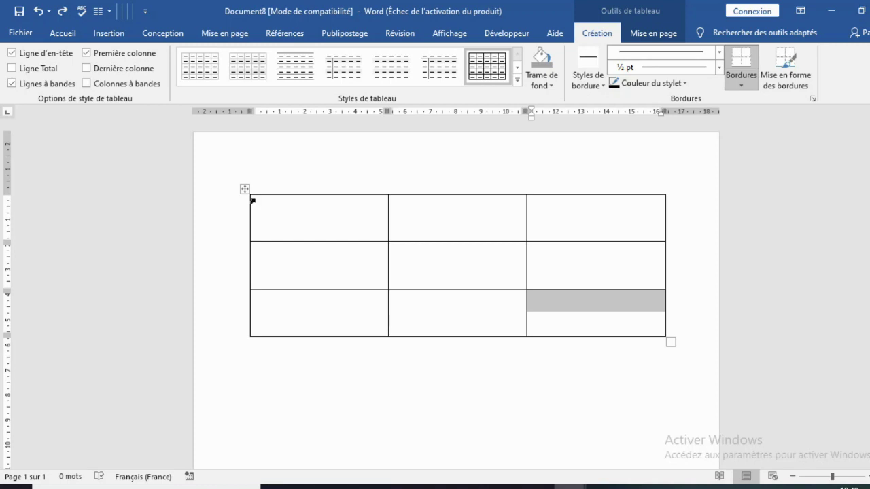
drag(256, 200, 398, 205)
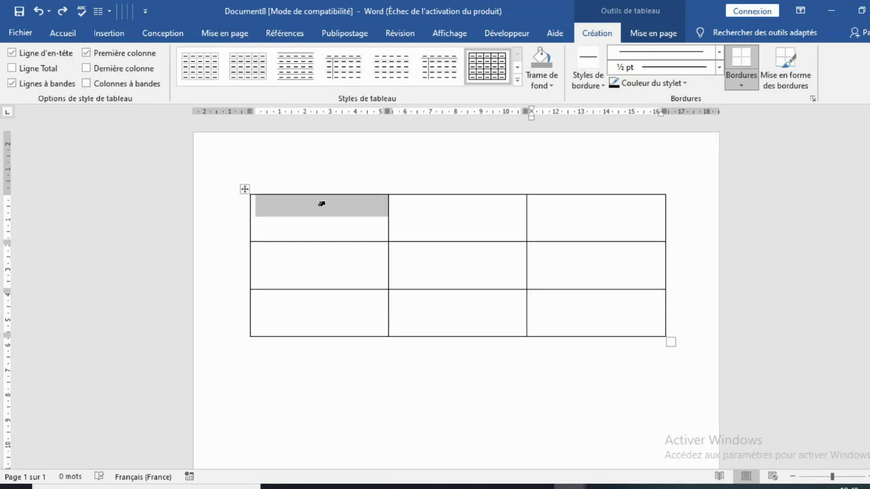
right_click(389, 206)
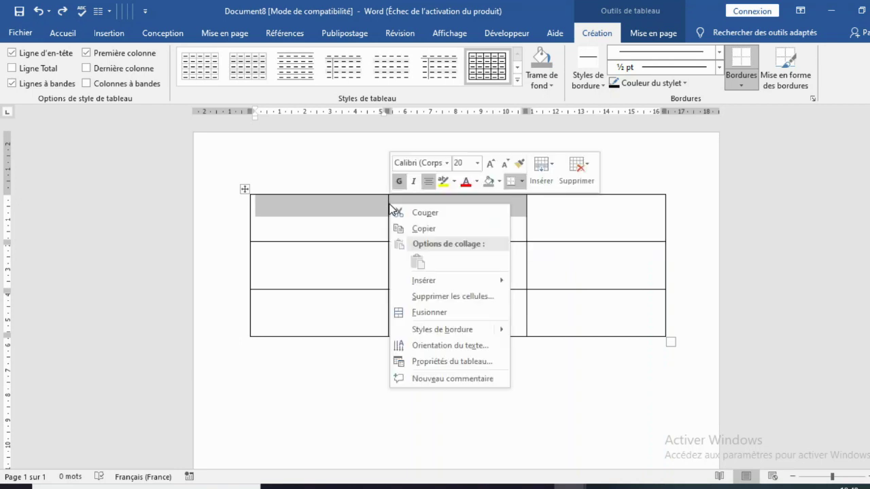
click(428, 311)
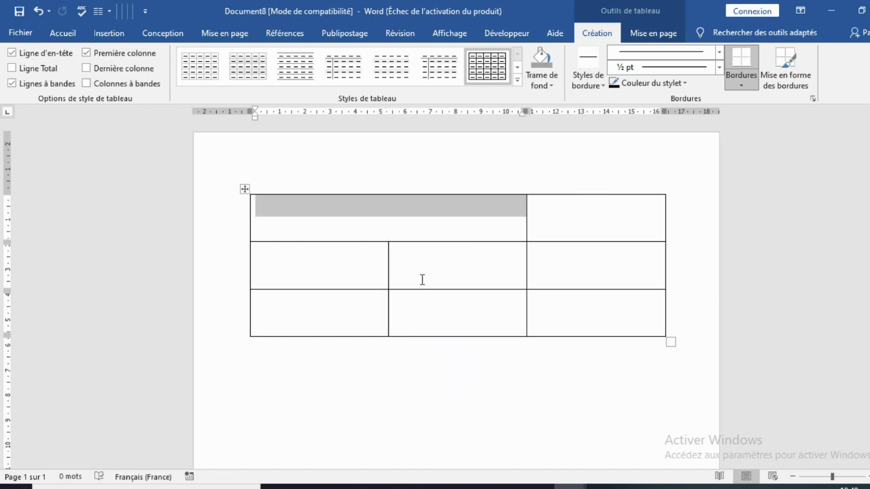
click(385, 233)
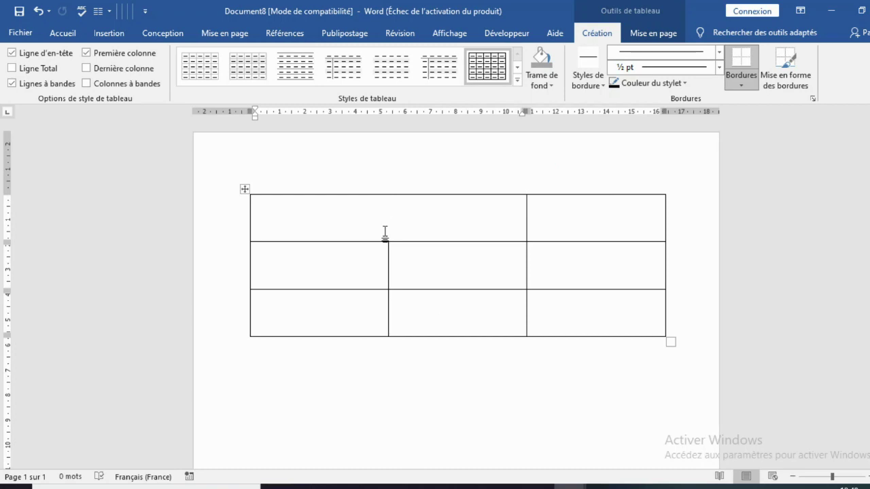
key(ctrl+z)
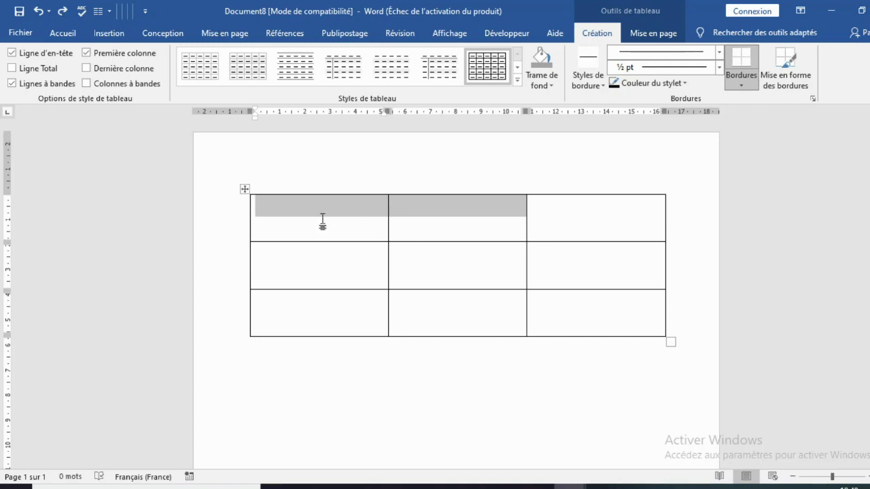
click(323, 220)
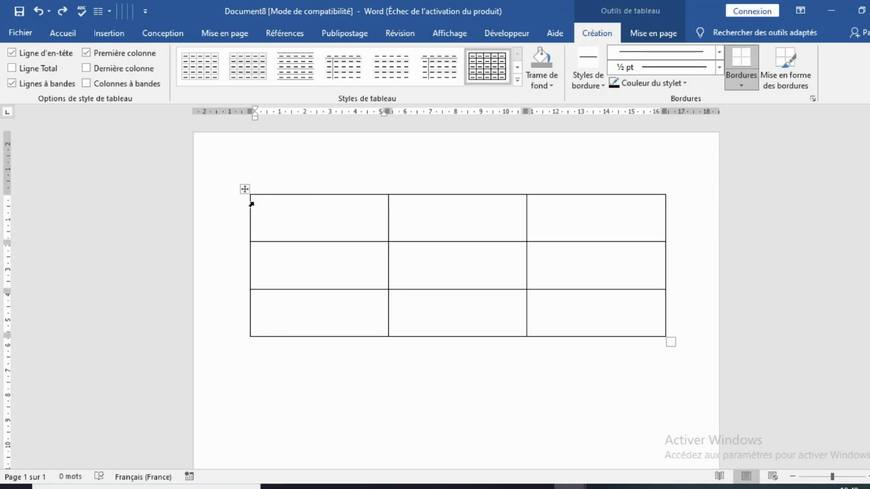
click(252, 203)
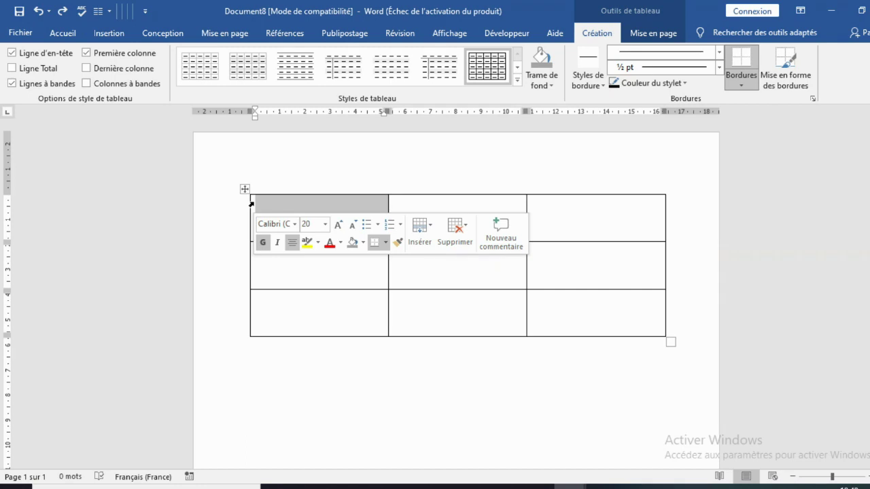
right_click(273, 201)
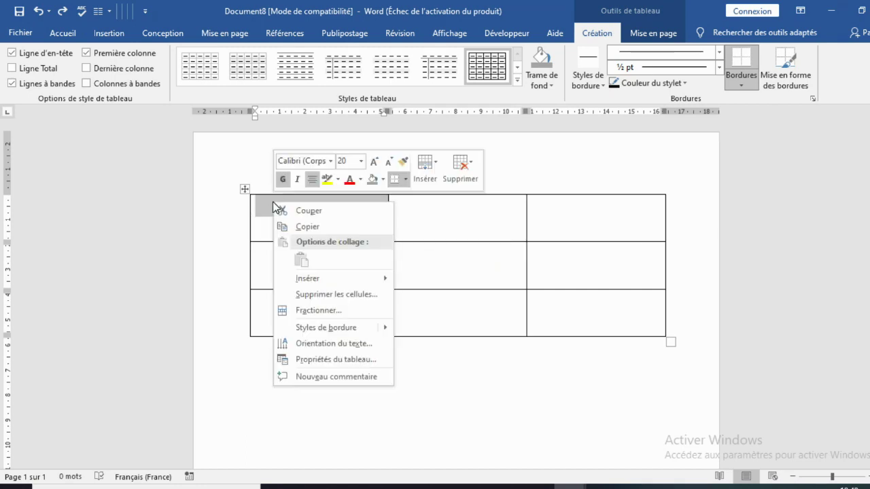
click(299, 313)
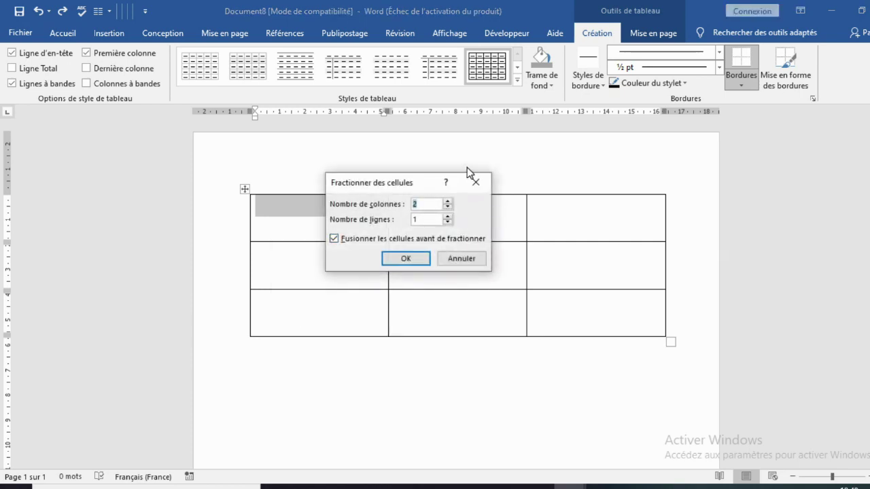
drag(412, 182, 435, 234)
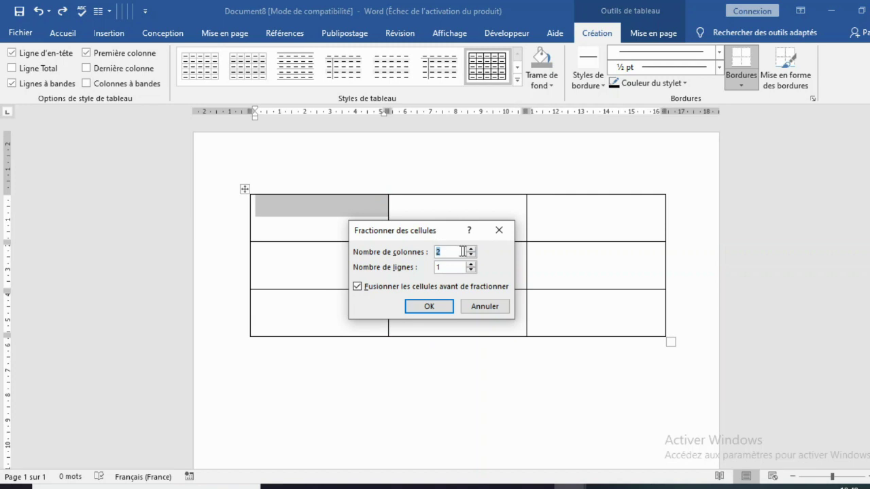
click(421, 305)
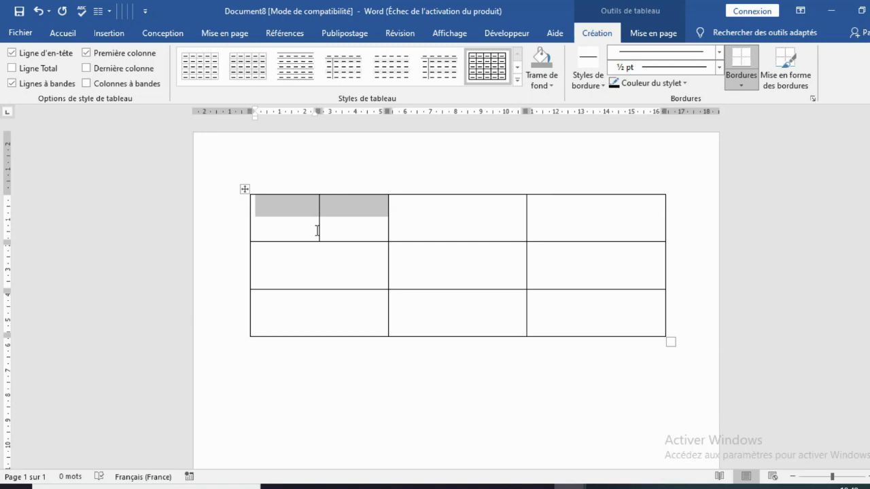
key(ctrl+z)
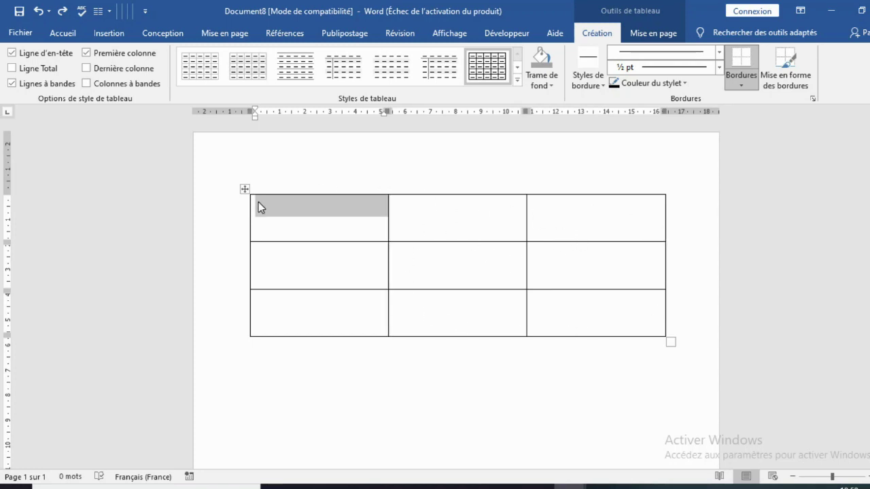
Bring up the Bordure et trame dialog from the Création tab's Bordures list
drag(257, 202, 394, 236)
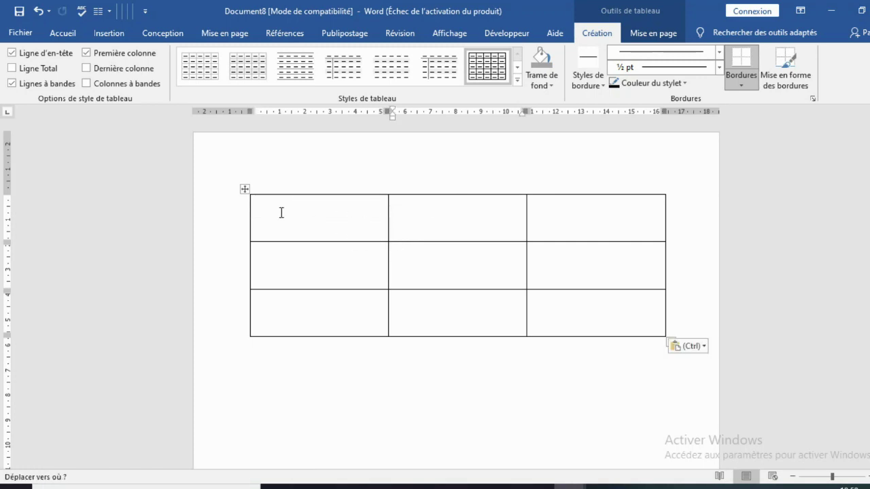
drag(270, 208, 598, 339)
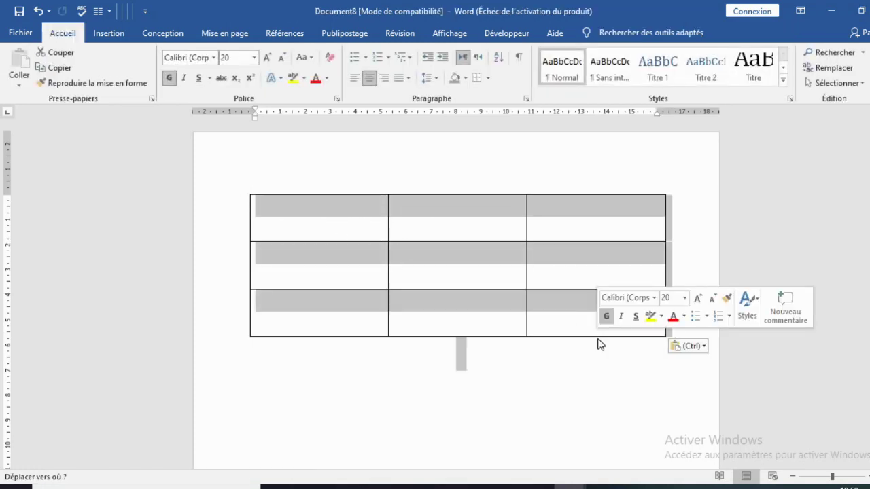
click(504, 277)
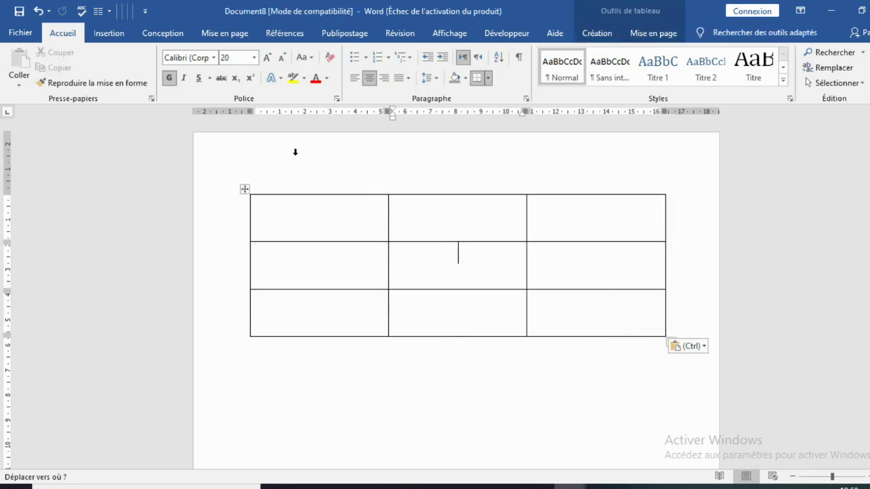
click(605, 32)
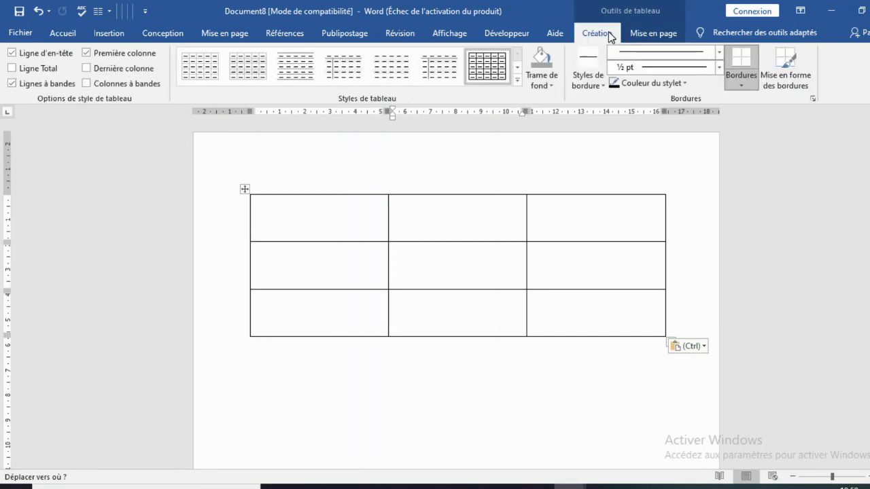
click(733, 86)
click(779, 342)
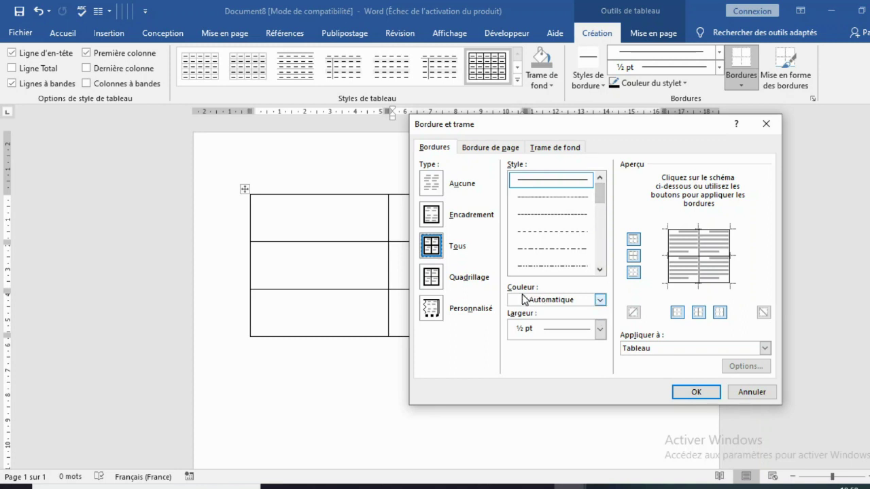
Apply blue 3 pt borders to every line of the table
click(600, 300)
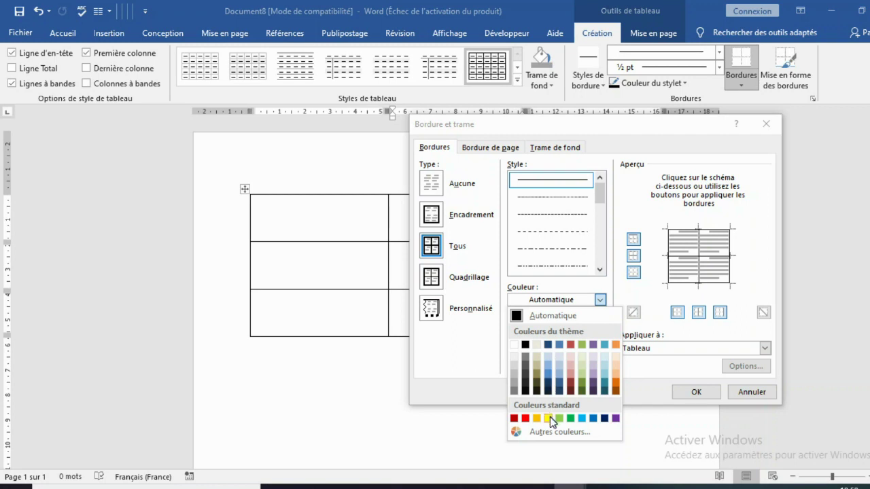
click(593, 419)
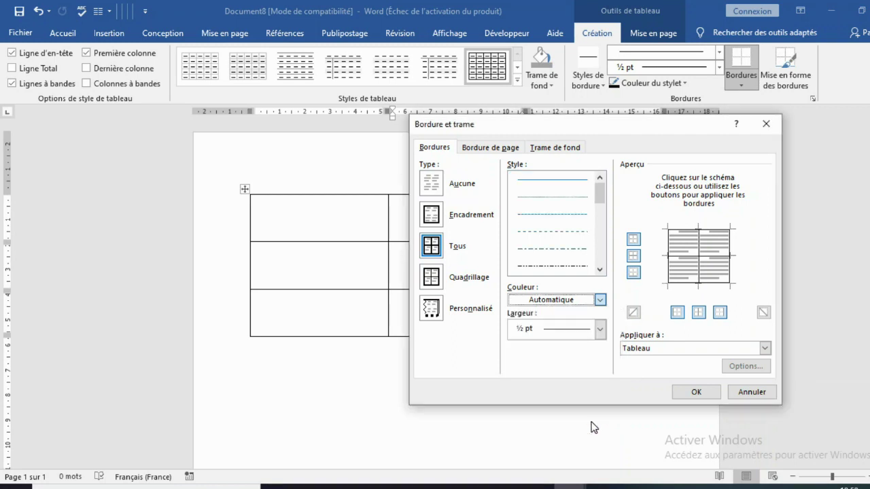
click(600, 331)
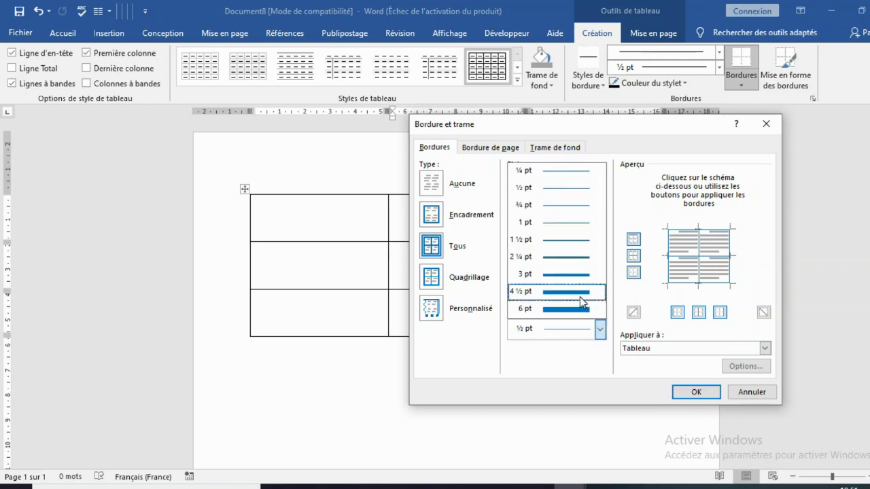
click(569, 274)
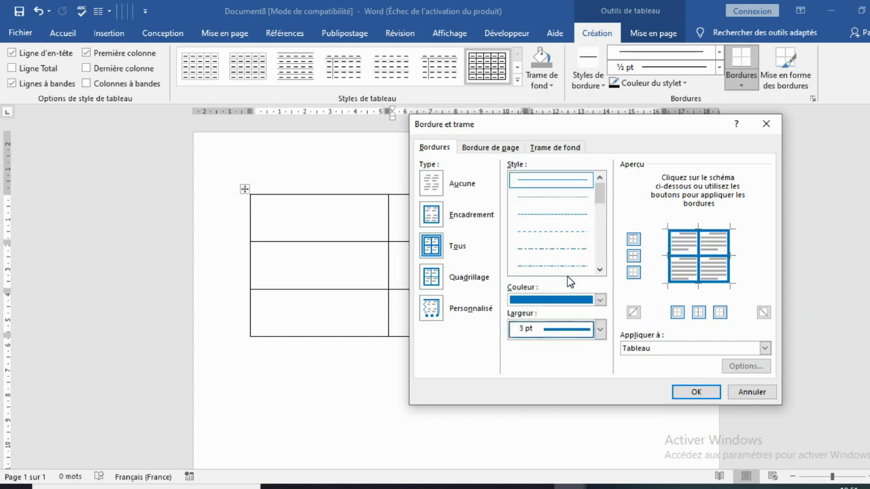
click(697, 392)
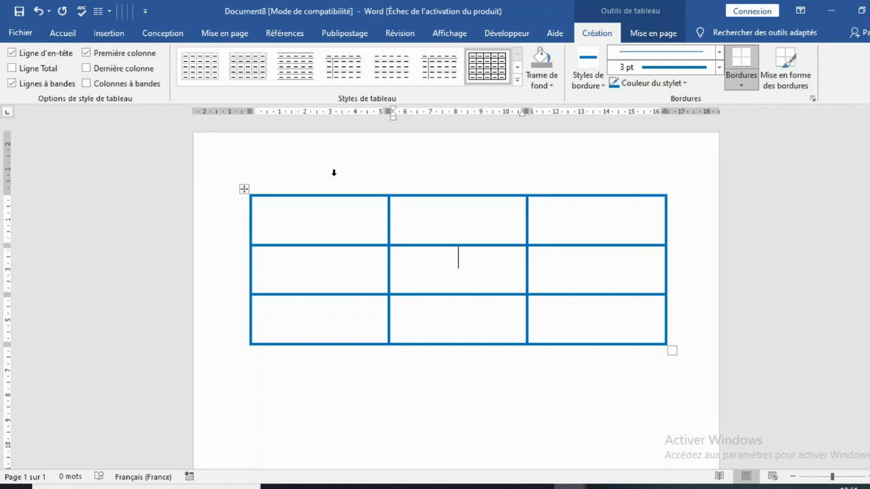
Use Dessiner un tableau to draw a vertical line splitting the first column across all rows
click(652, 35)
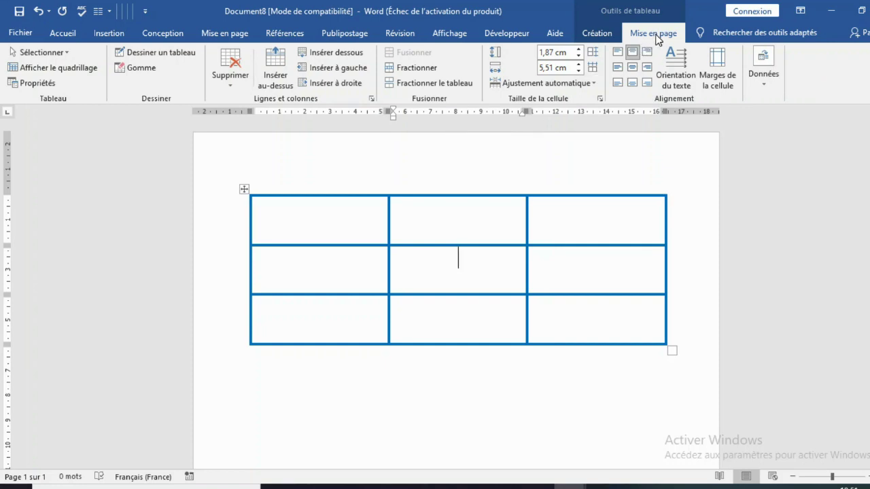
click(135, 49)
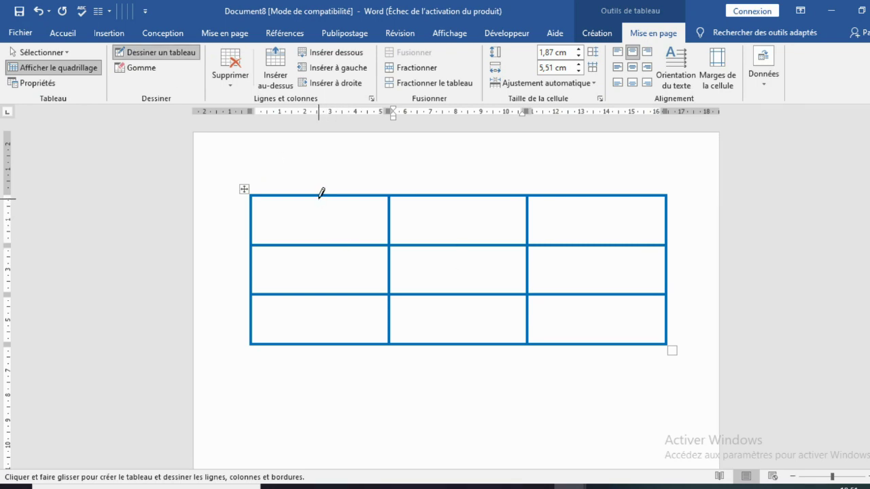
drag(320, 197, 320, 311)
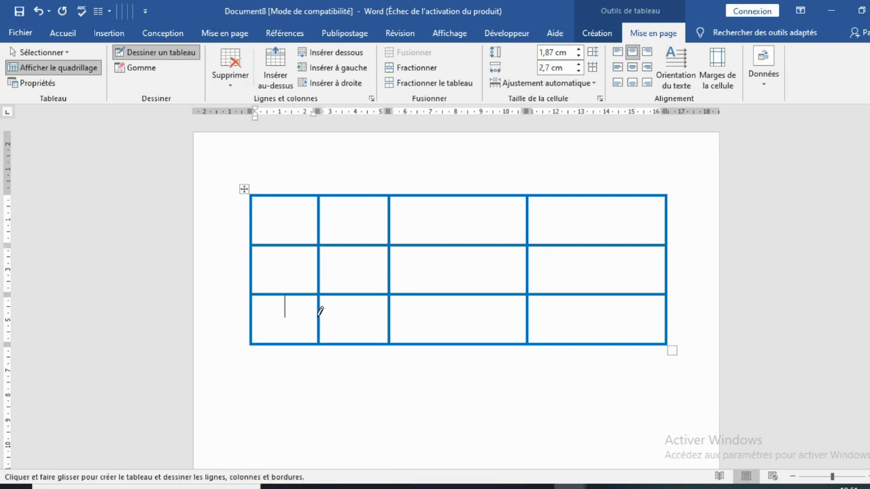
Erase the new divider's top, middle and bottom row segments with Gomme
click(142, 70)
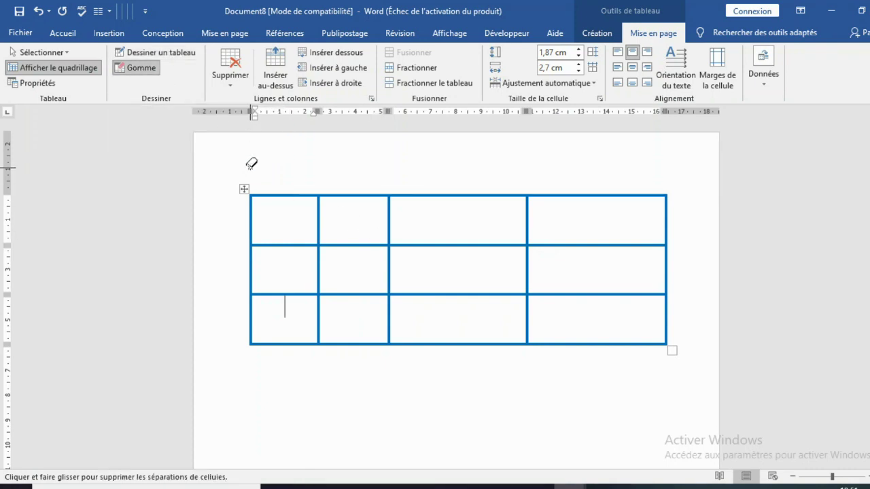
click(320, 215)
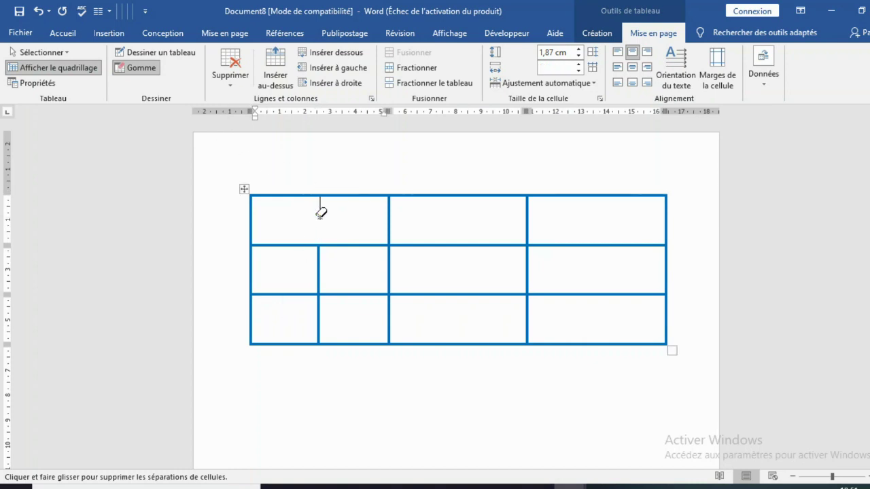
click(319, 265)
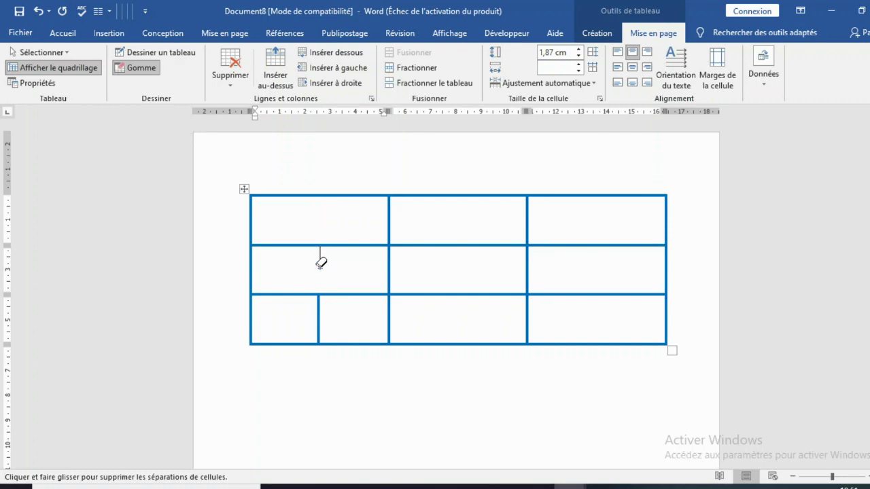
click(319, 312)
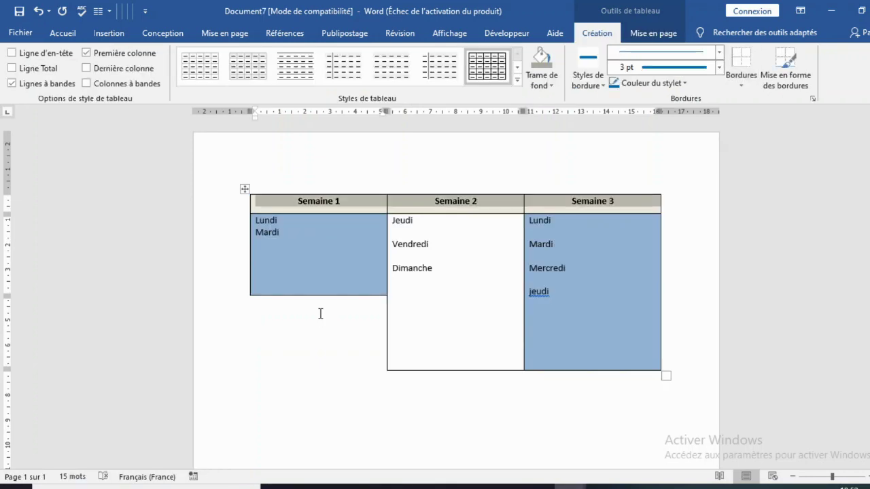
Click into the Document7 example schedule table to clear its selection
click(320, 313)
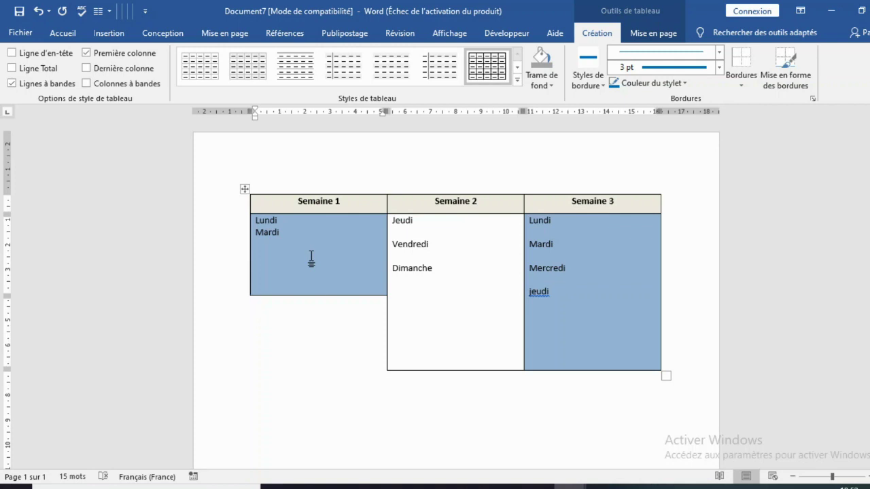
Create a new document with Ctrl+N and insert a blank two-row, three-column table
key(ctrl+n)
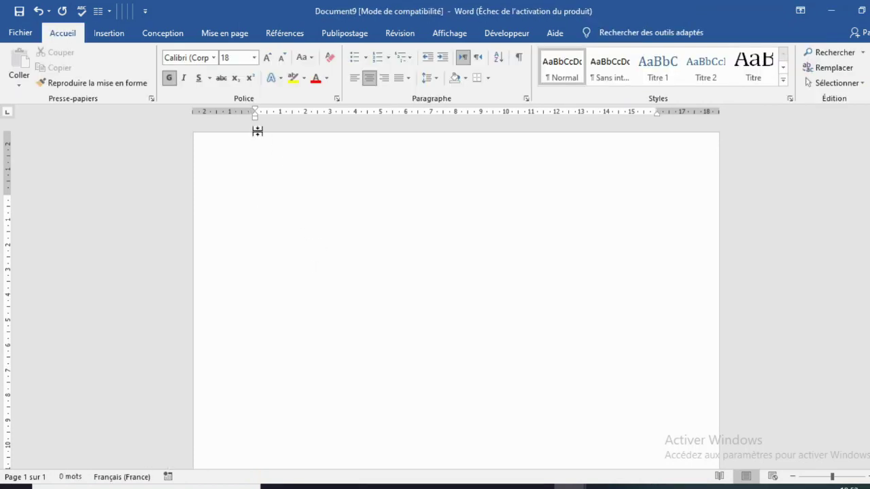
click(106, 35)
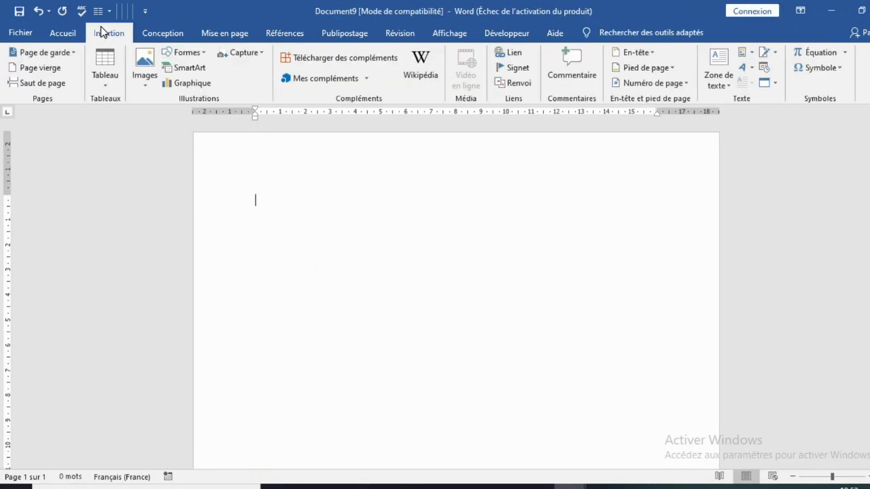
click(106, 85)
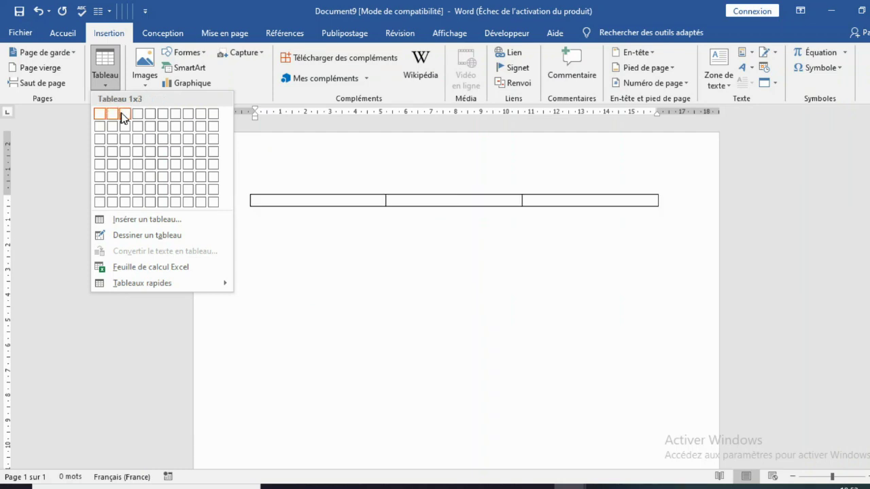
click(124, 126)
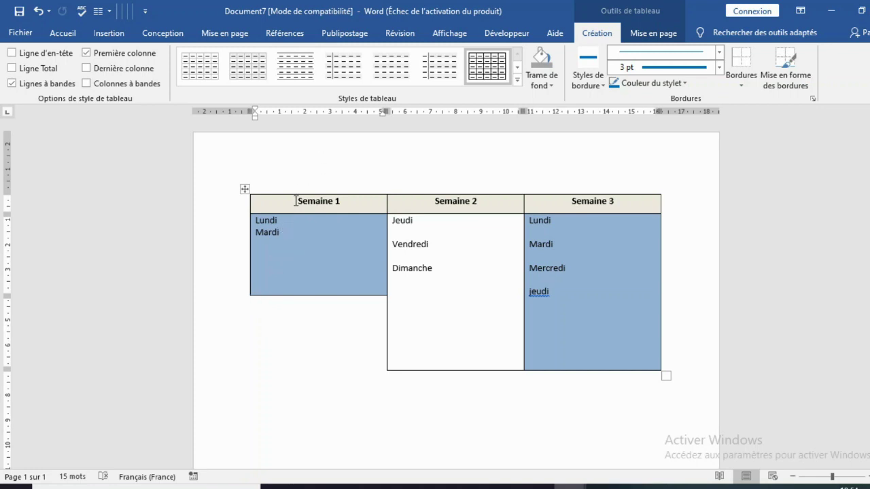
Return to the new document's table and make its second row and header row taller
key(alt+Tab)
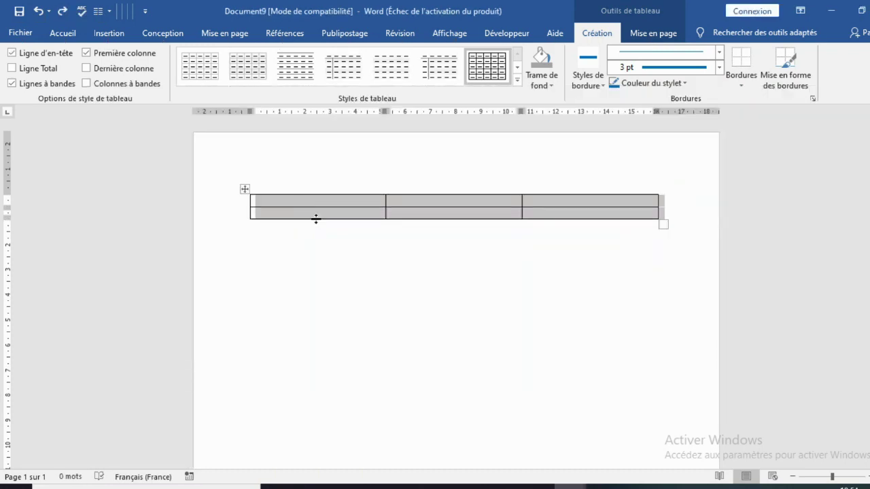
drag(316, 219, 315, 359)
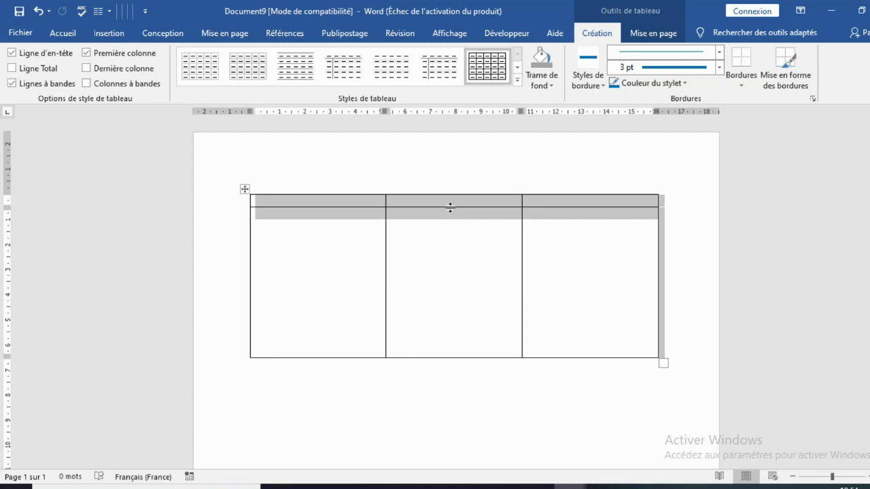
drag(450, 207, 450, 238)
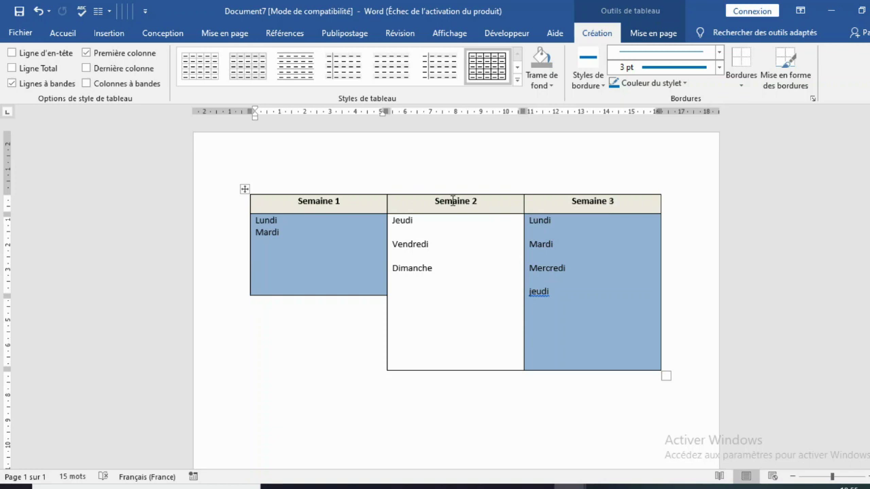
mouse_move(241, 207)
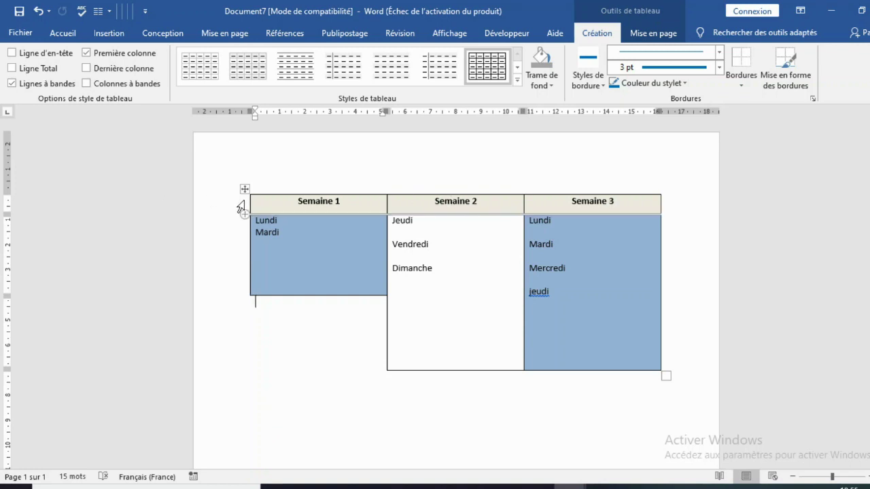
Back in Document9, shade the empty table's first row in a darker grey from Trame de fond
key(alt+Tab)
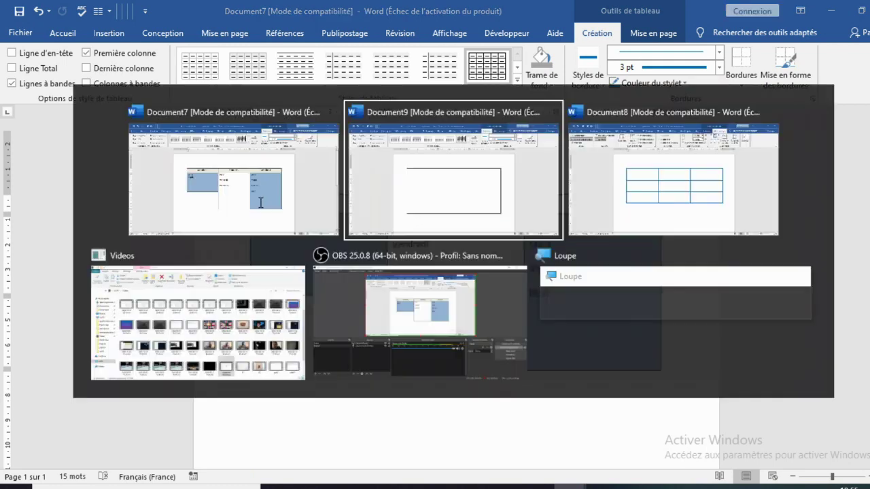
click(256, 206)
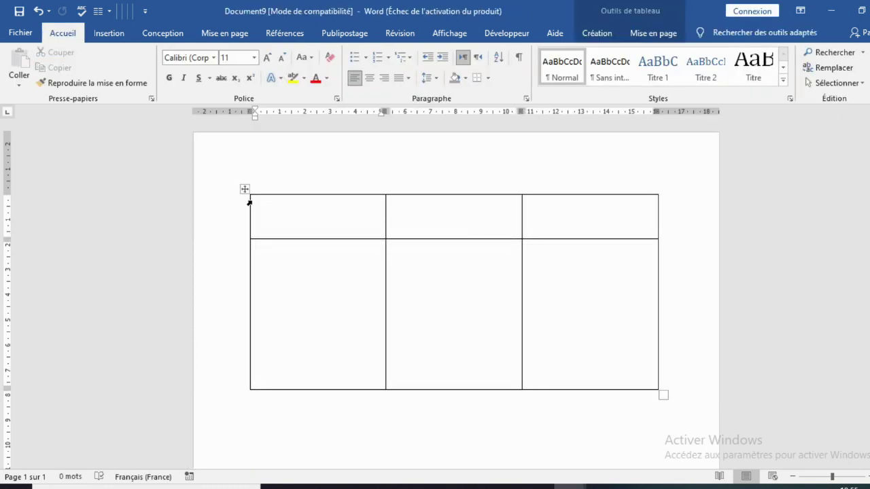
click(248, 203)
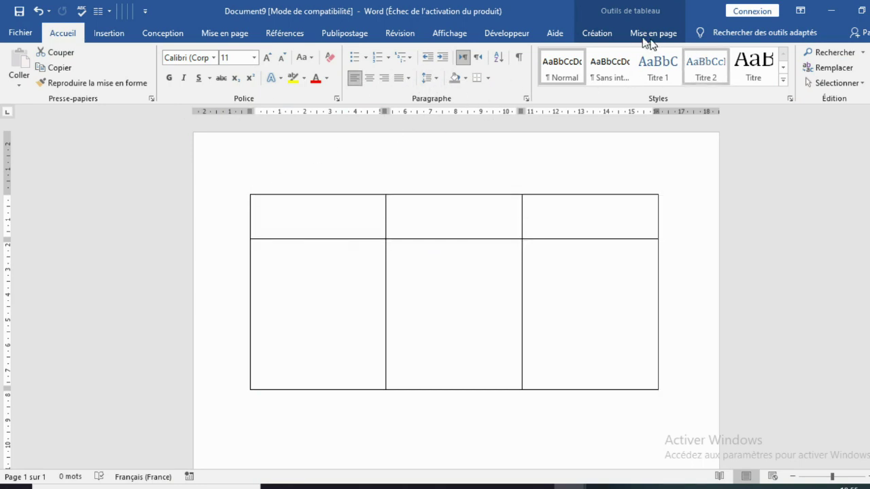
click(598, 34)
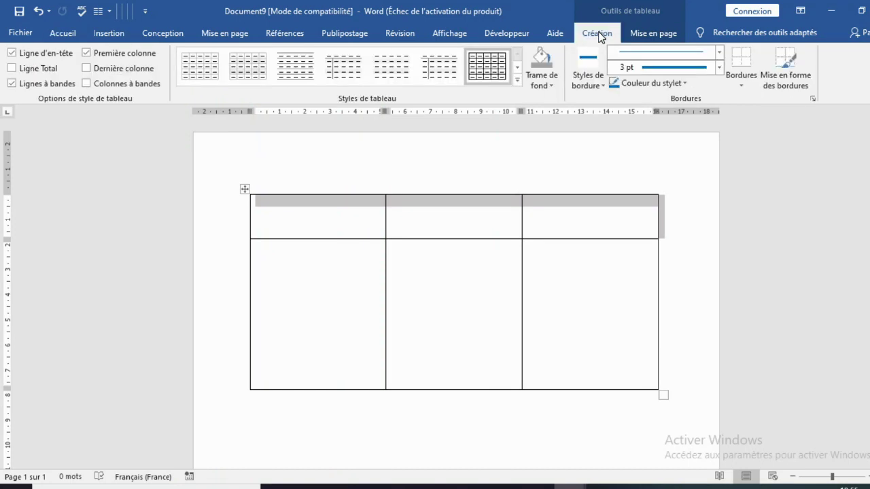
click(534, 80)
click(531, 145)
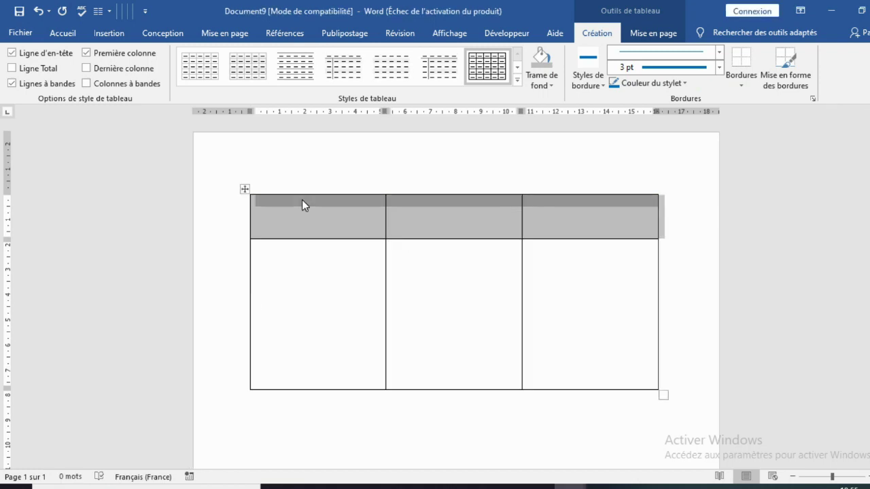
Centre the header row text and drag its lower border up to shorten it
click(60, 33)
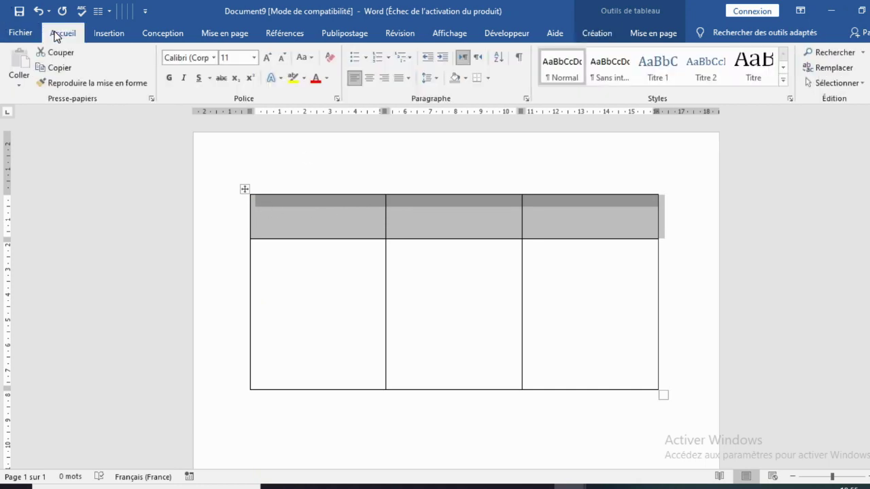
click(370, 77)
click(349, 226)
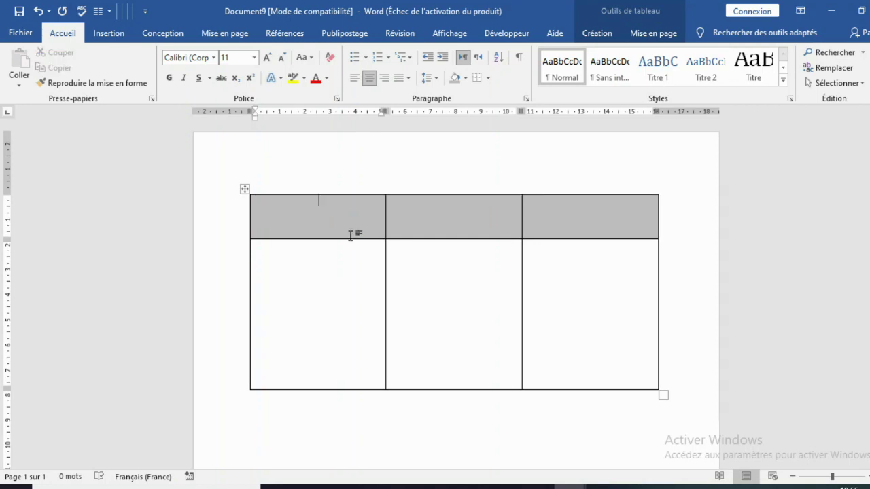
mouse_move(352, 239)
mouse_down()
mouse_move(348, 217)
mouse_move(350, 224)
mouse_up()
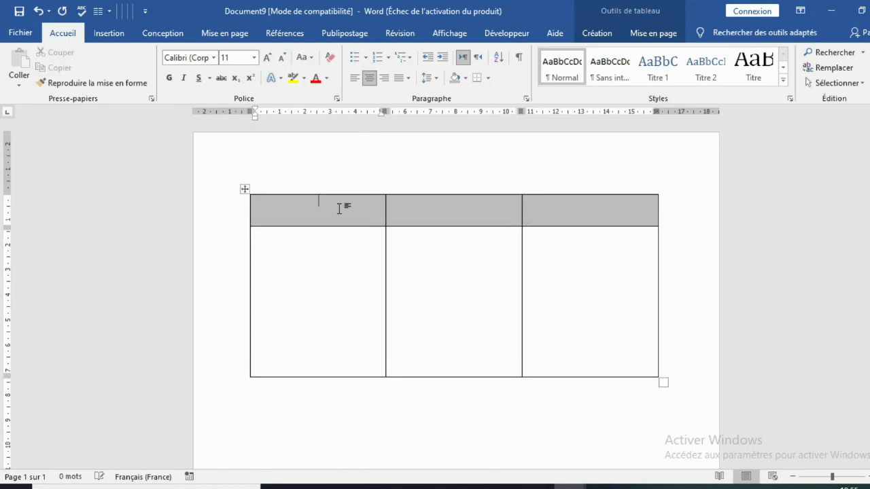
Label the header cells Semaine 1, Semaine 2 and Semaine3, then shrink the row to a thin band
text(semaine )
text(1)
click(414, 213)
text(semaine )
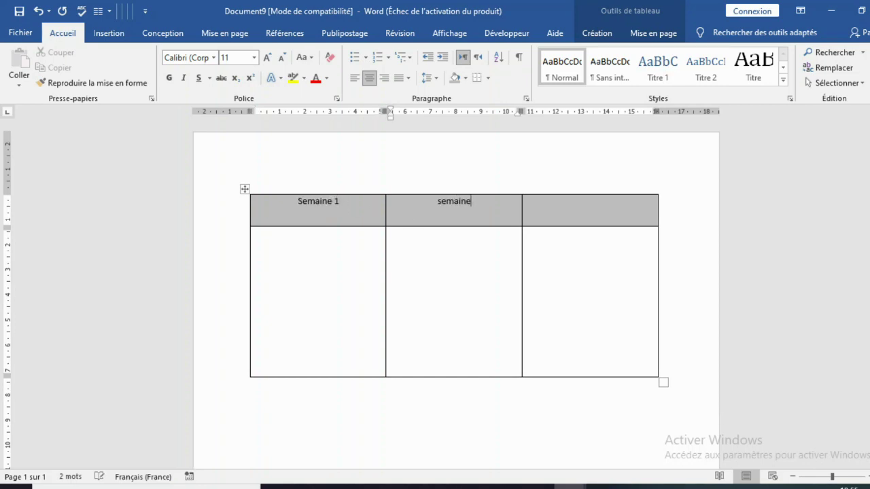
text(2)
click(555, 204)
text(semaine)
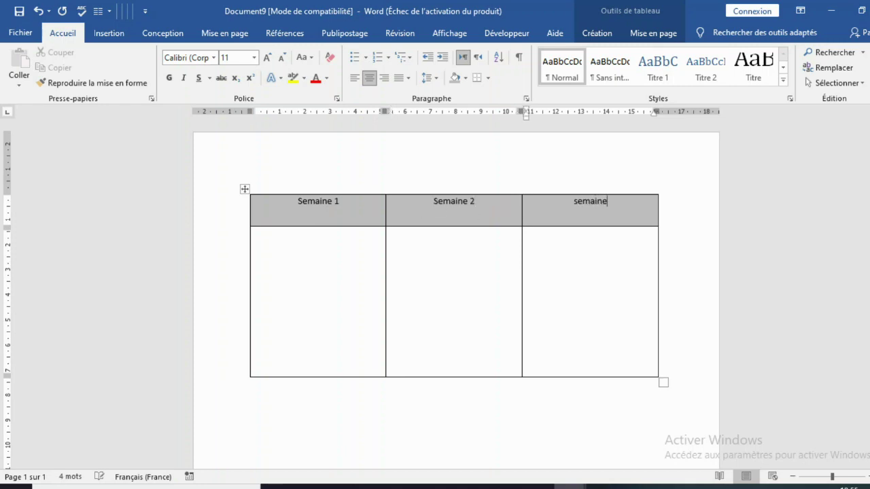
text(3)
drag(275, 224, 274, 213)
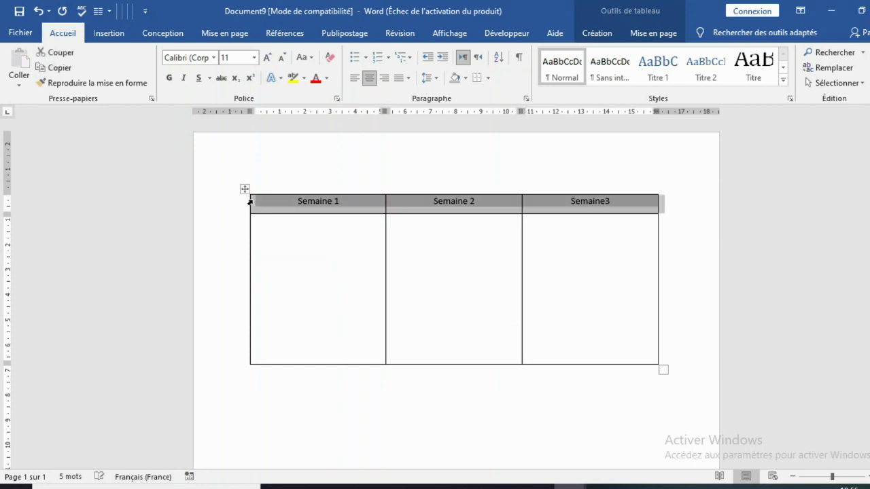
Make the header row labels bold
click(250, 201)
double_click(249, 202)
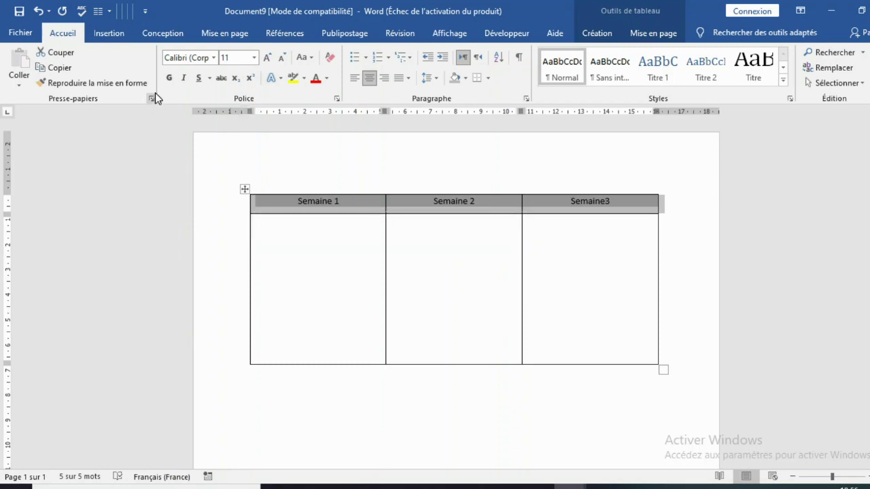
click(170, 78)
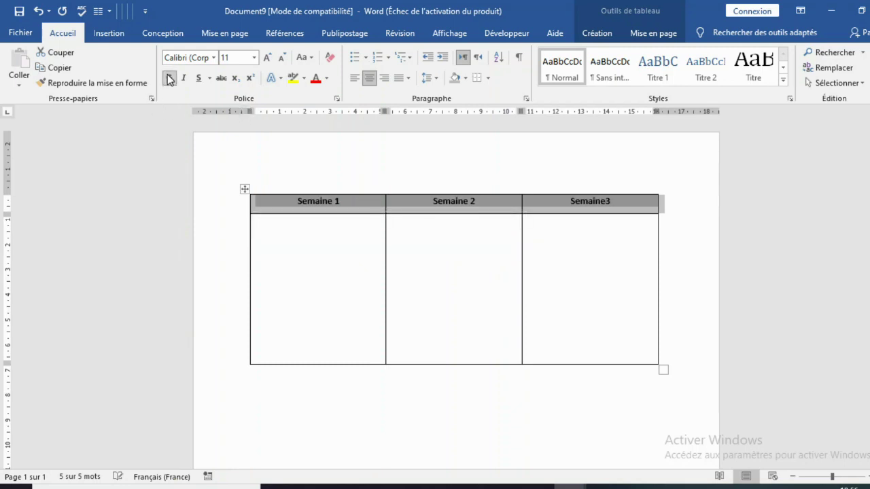
Enter Lundi and Mardi in the cell below Semaine 1, then check against Document7
click(344, 255)
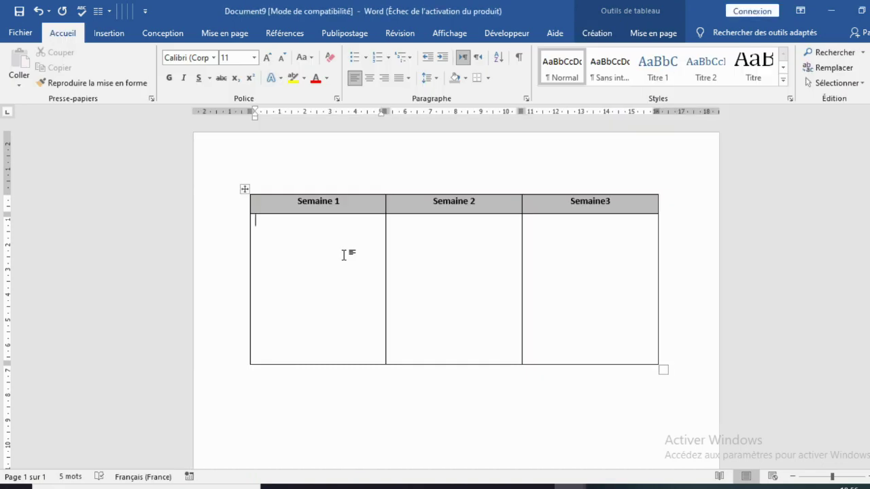
text(lundi )
text(mar)
key(Tab)
key(Tab)
key(alt+Tab)
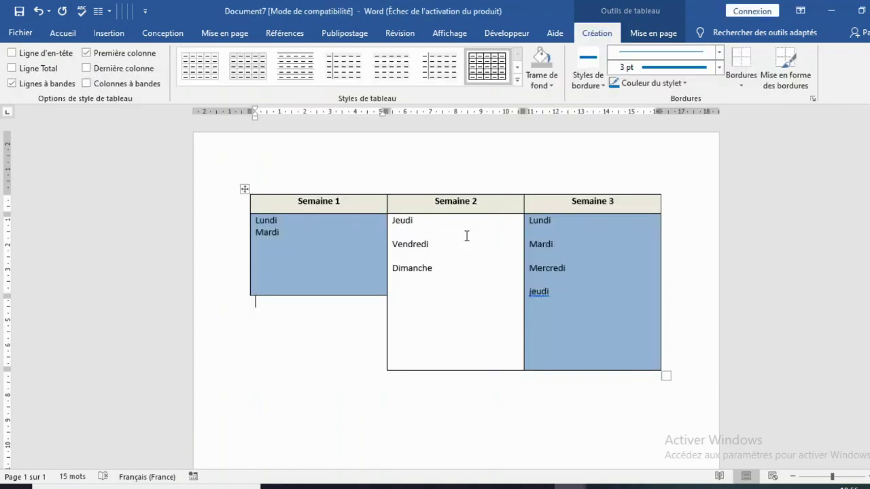
List Jeudi, Vendredi and Dimanche on separate lines under Semaine 2
key(alt+Tab)
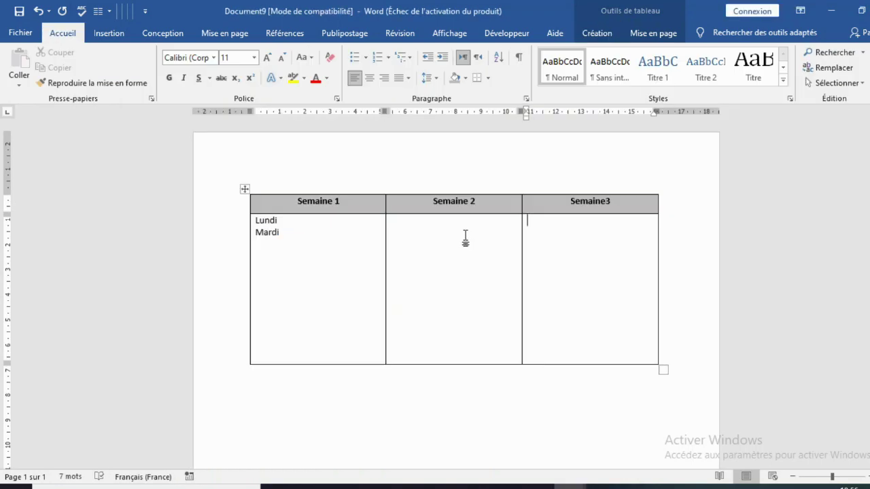
click(466, 235)
text(jeudi)
key(Return)
text(ve,dre)
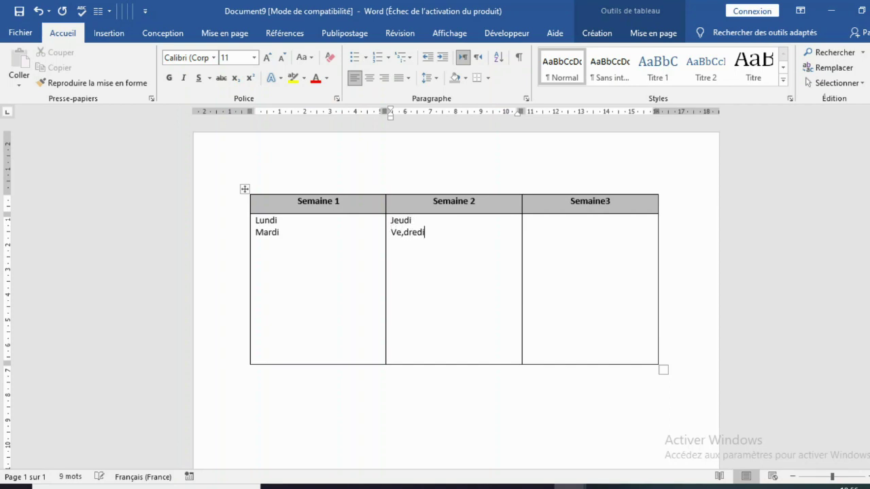
key(Return)
key(BackSpace)
key(BackSpace)
key(BackSpace)
key(BackSpace)
text(nde)
key(BackSpace)
text(re)
text(di)
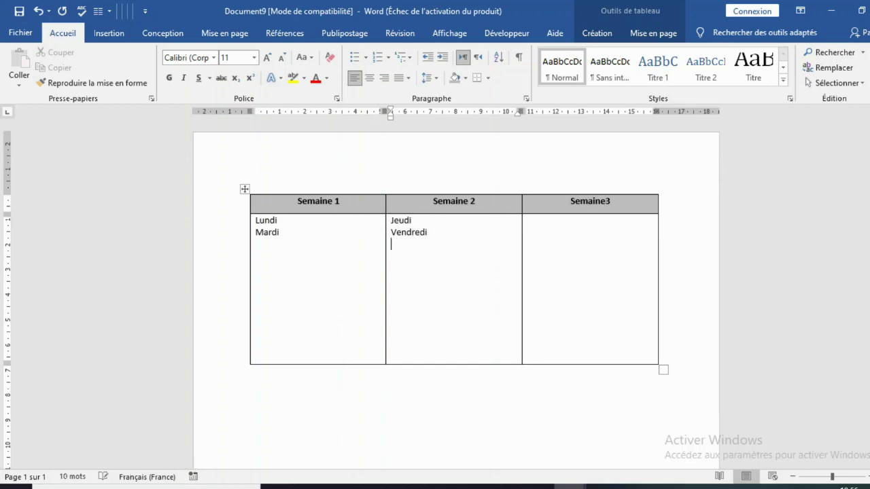
key(Return)
text(Dima)
text(nche)
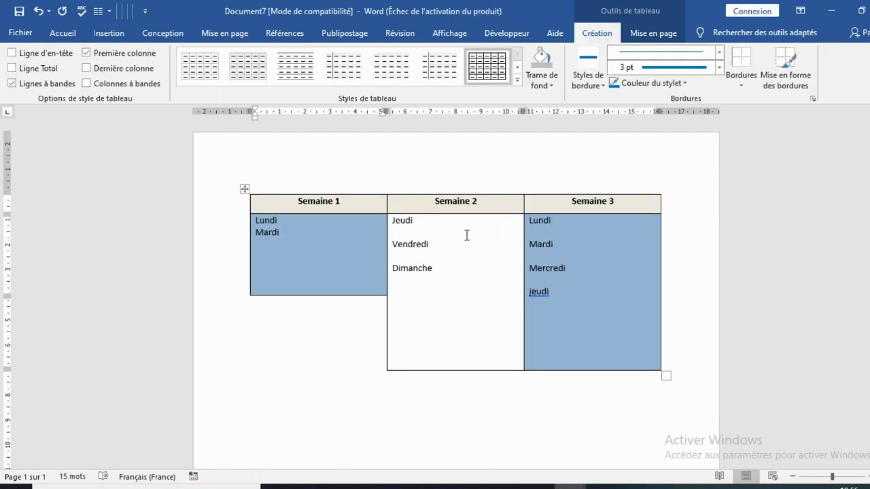
List Lundi, Mardi, Mercredi and jeudi on separate lines under Semaine3
key(alt+Tab)
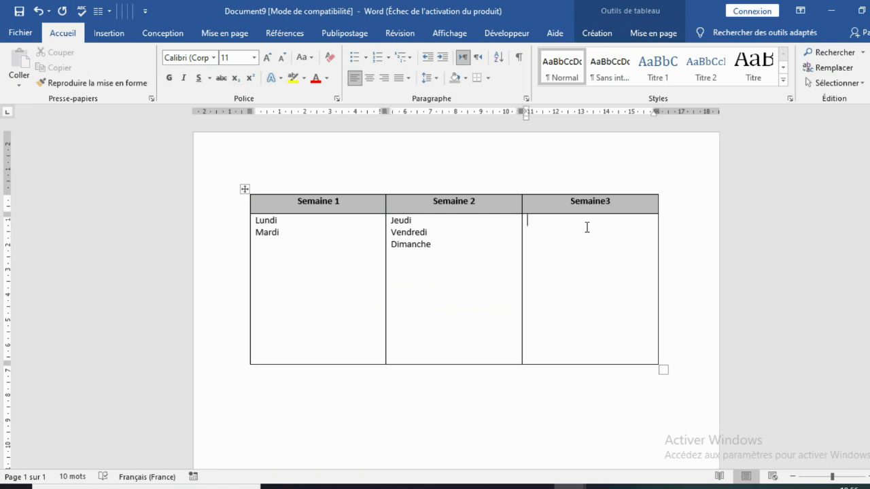
click(586, 228)
text(lun)
text(di)
key(Return)
text(mar)
text(di)
key(Return)
text(m)
text(ercredi)
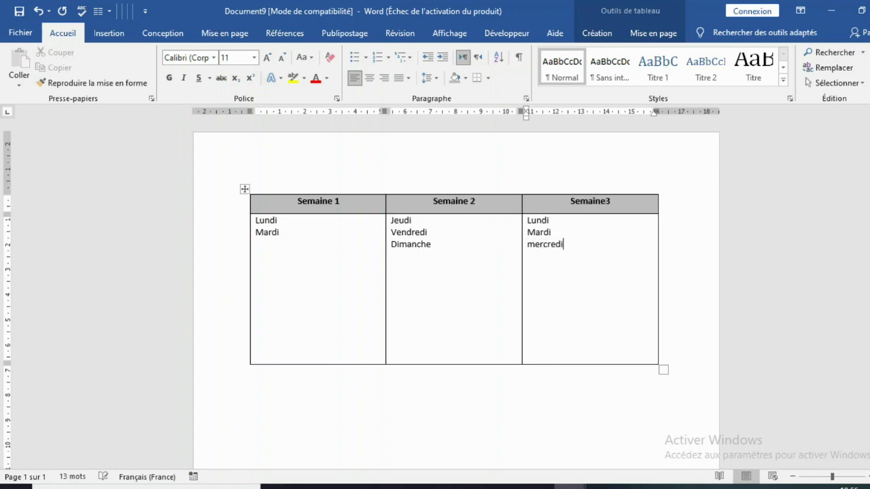
key(Return)
text(jeudi)
click(342, 224)
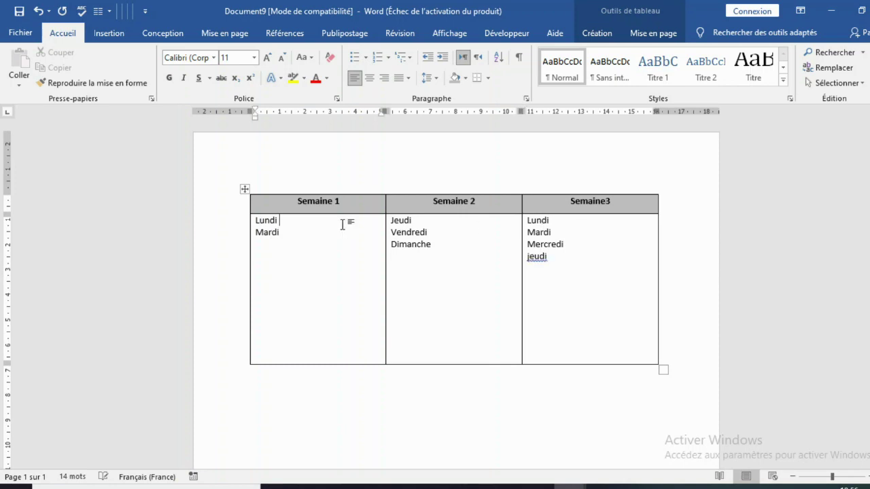
Add a blank line after each day entry: Lundi, Jeudi, Vendredi, and Lundi, Mardi, Mercredi under Semaine3
key(Return)
click(422, 219)
key(Return)
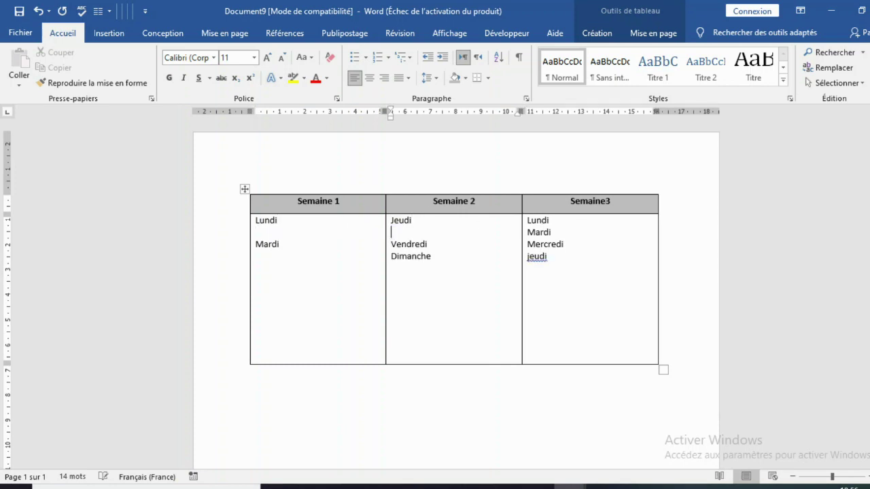
click(430, 243)
key(Return)
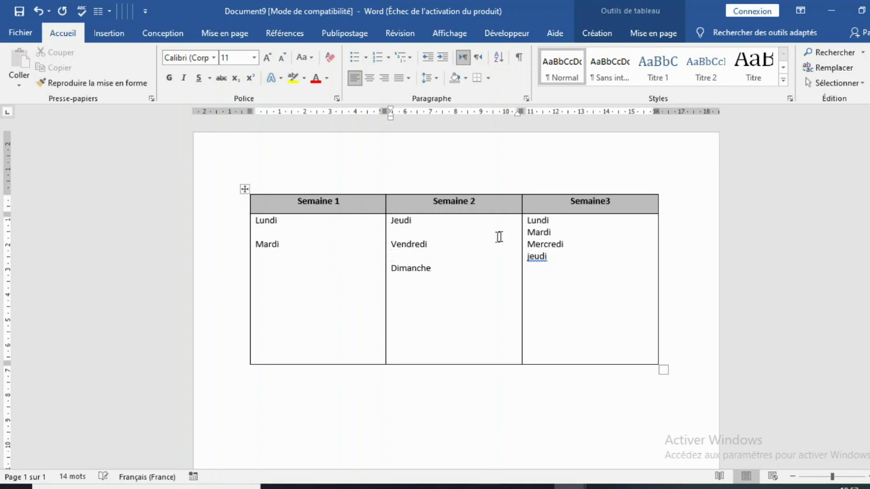
click(557, 221)
key(Return)
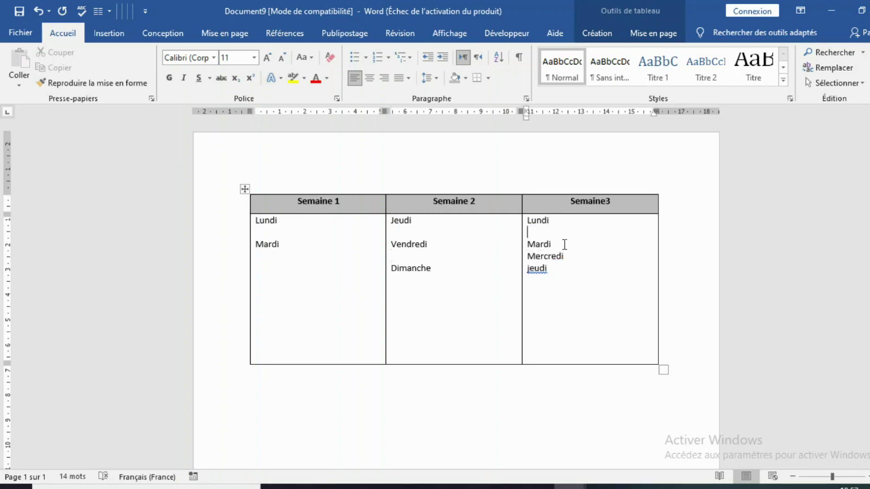
click(564, 243)
key(Return)
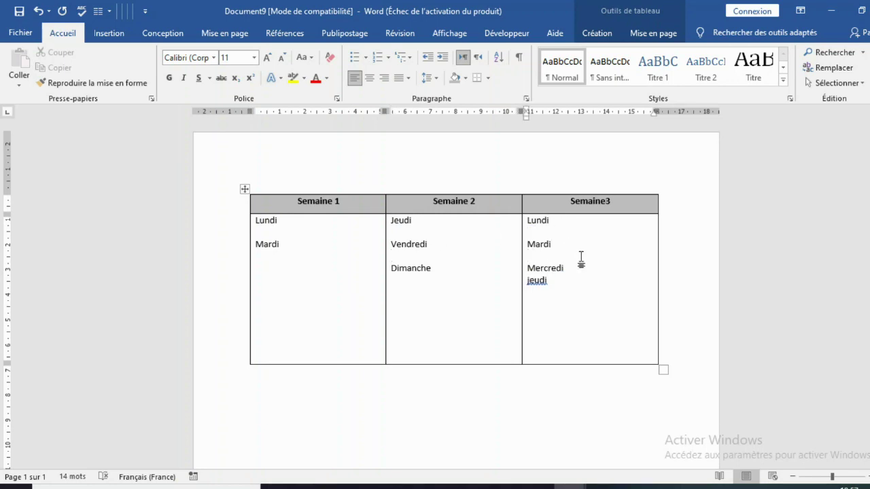
click(583, 267)
key(Return)
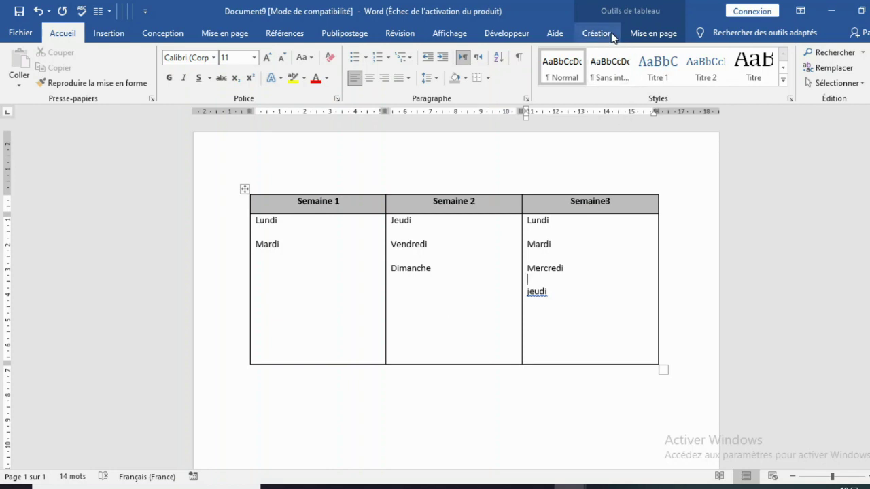
Draw a trial horizontal line across the first column with Dessiner un tableau
click(635, 34)
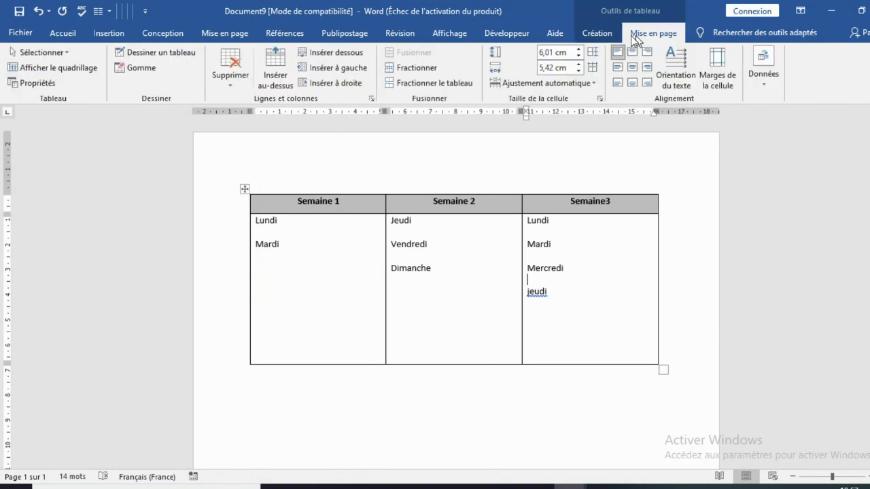
click(117, 54)
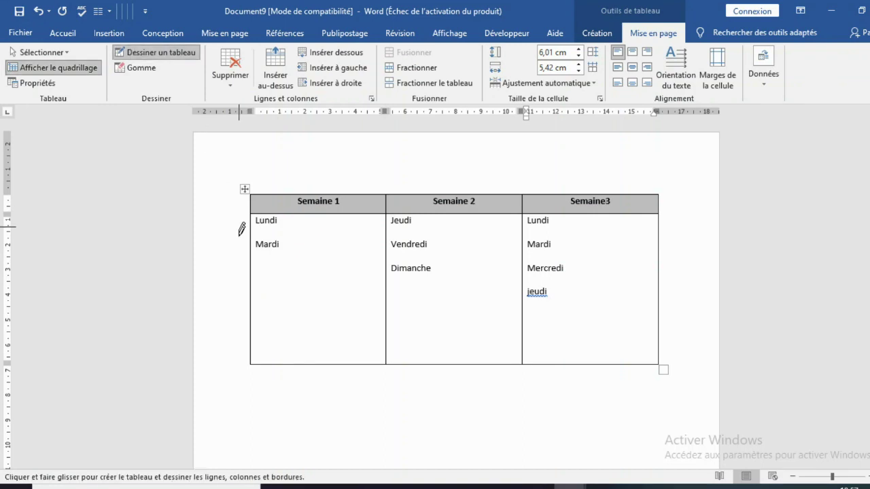
drag(251, 293, 346, 294)
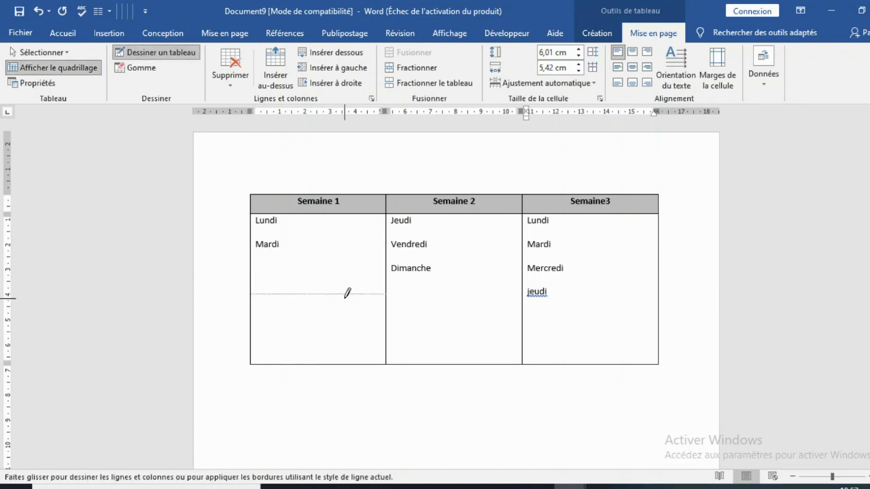
drag(347, 293, 347, 292)
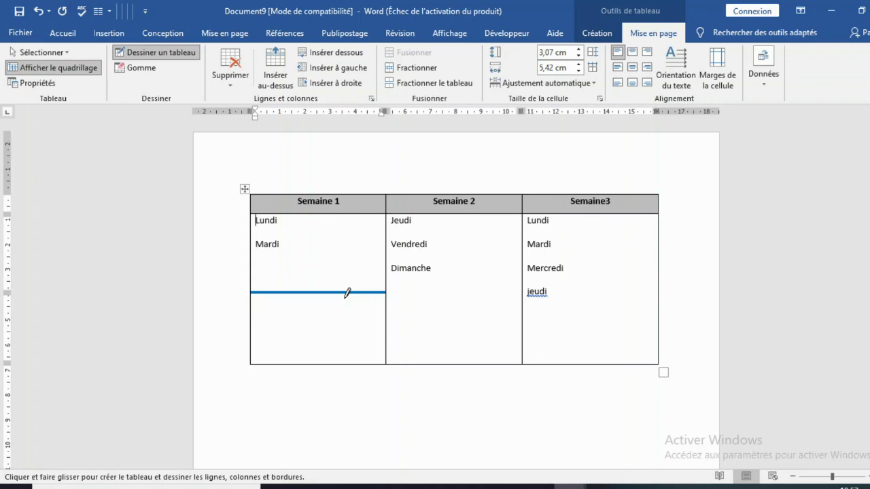
click(596, 33)
Undo the trial line and set the border pen to a single solid 1 pt black line
key(Escape)
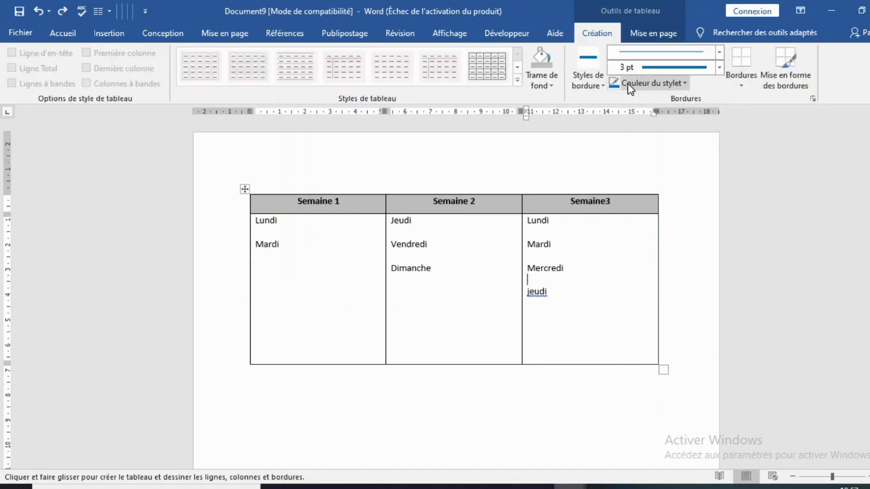
click(527, 279)
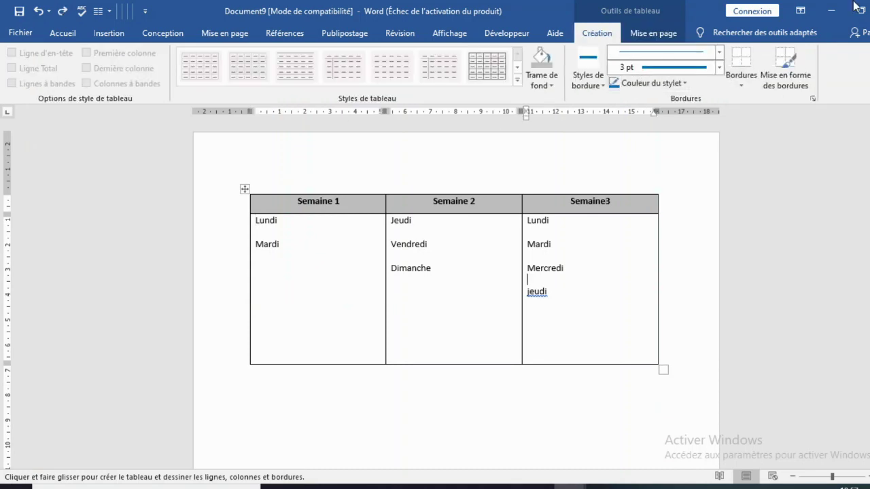
click(719, 52)
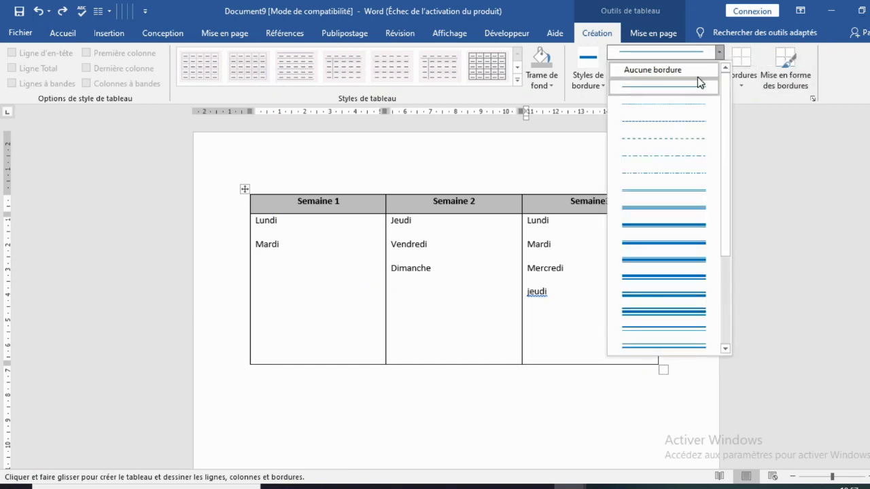
click(693, 87)
click(717, 68)
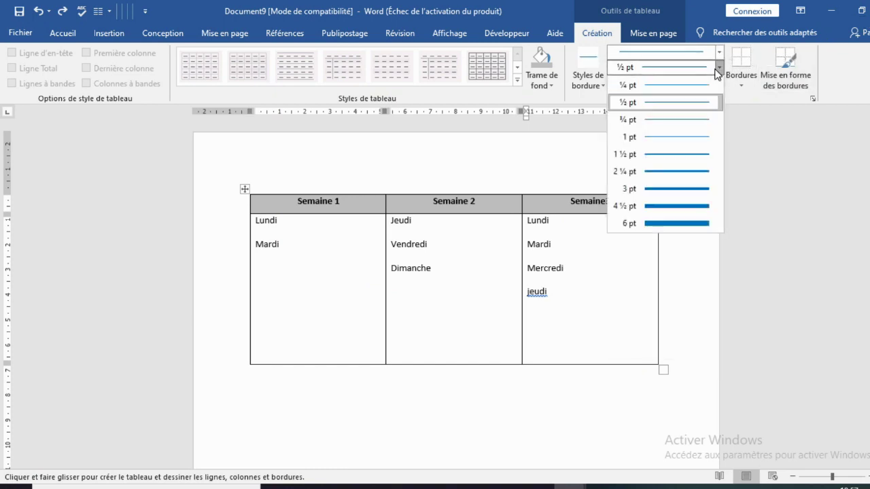
click(675, 137)
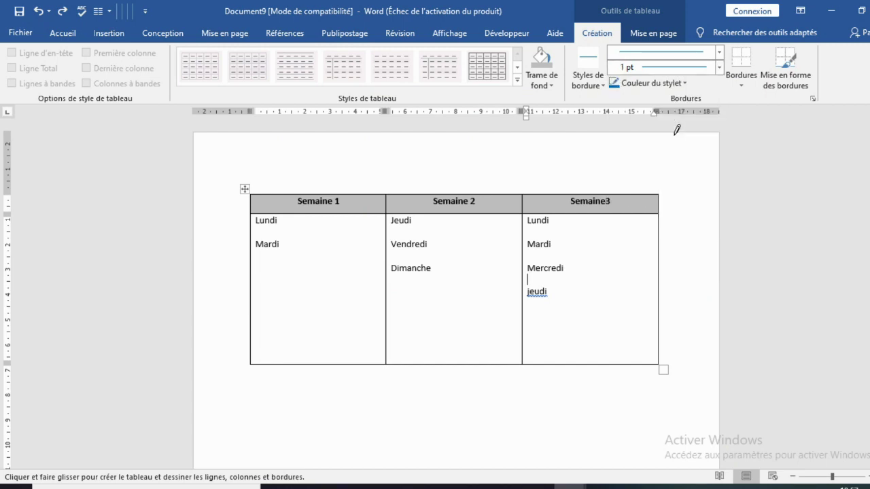
click(685, 84)
click(626, 127)
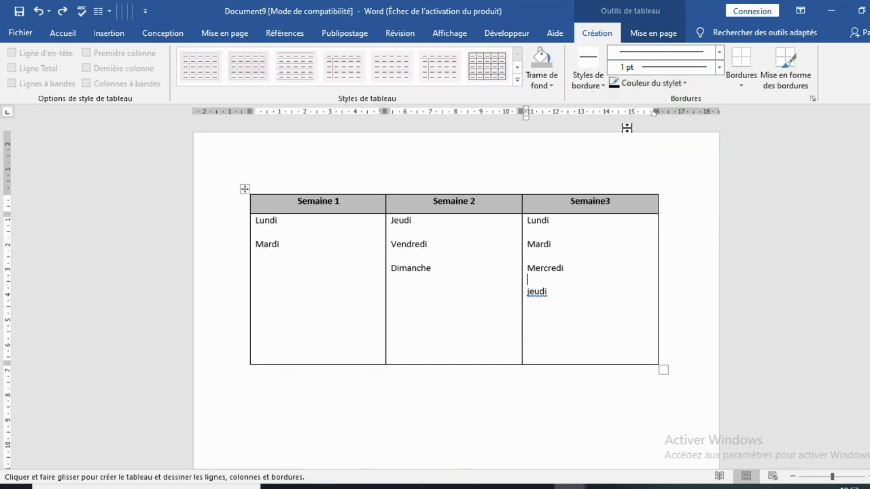
Draw a horizontal line across column 1 below Mardi and select the new lower cell
drag(252, 280, 351, 278)
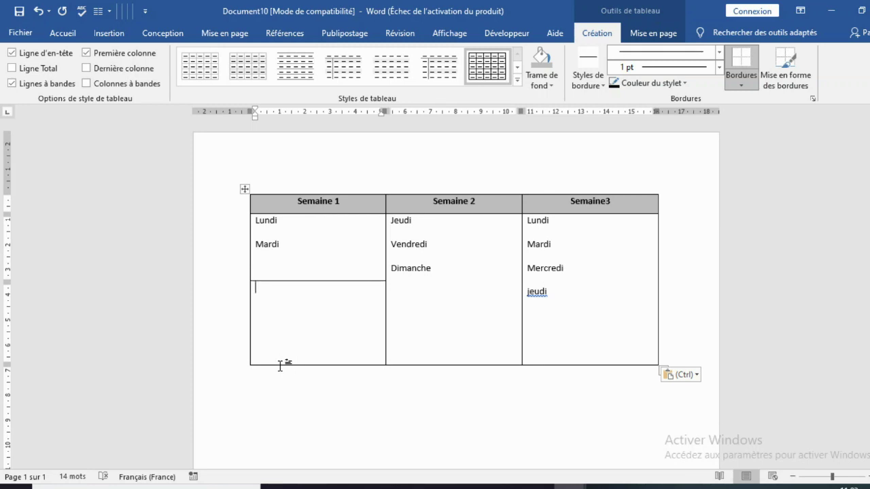
click(250, 290)
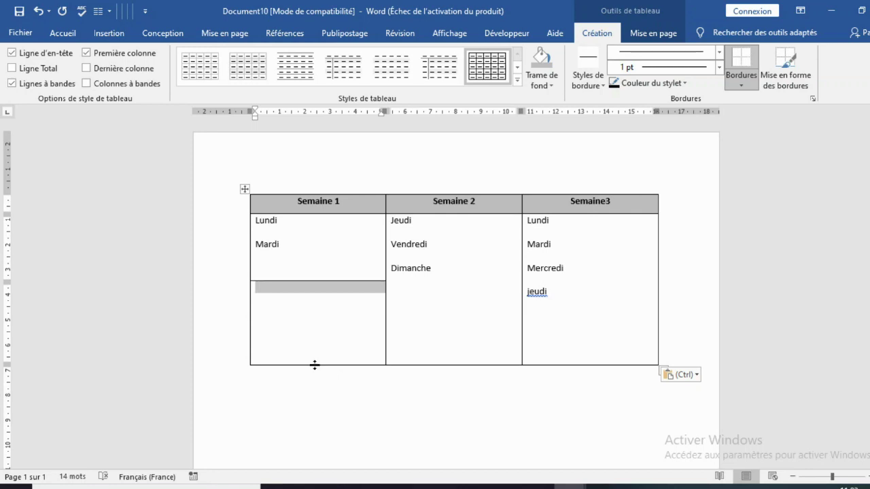
Turn off the bottom and left borders of the lower Semaine 1 cell
click(745, 83)
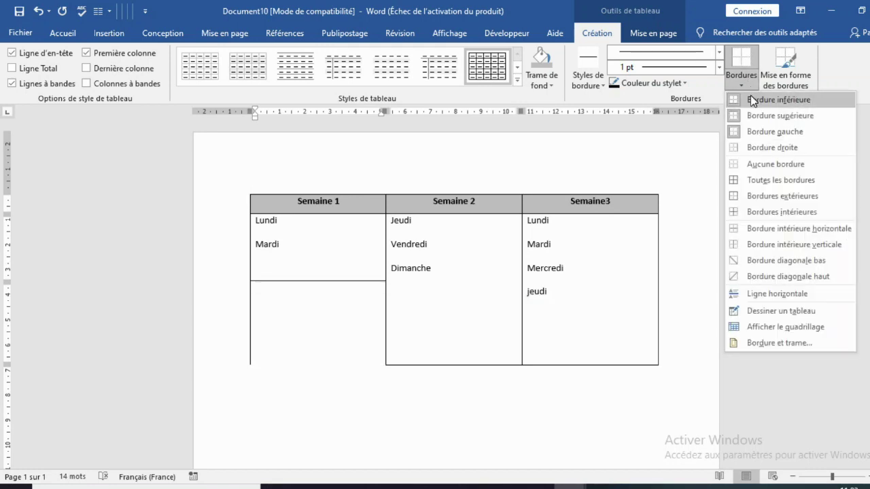
click(752, 100)
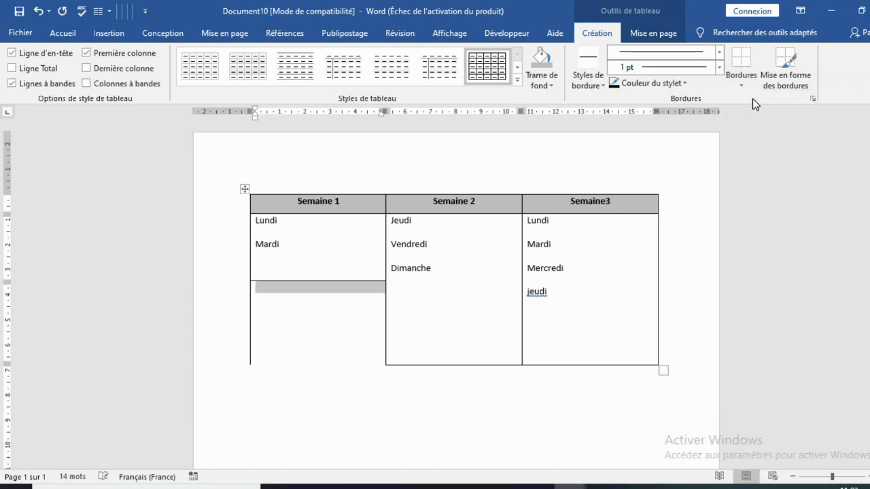
click(743, 87)
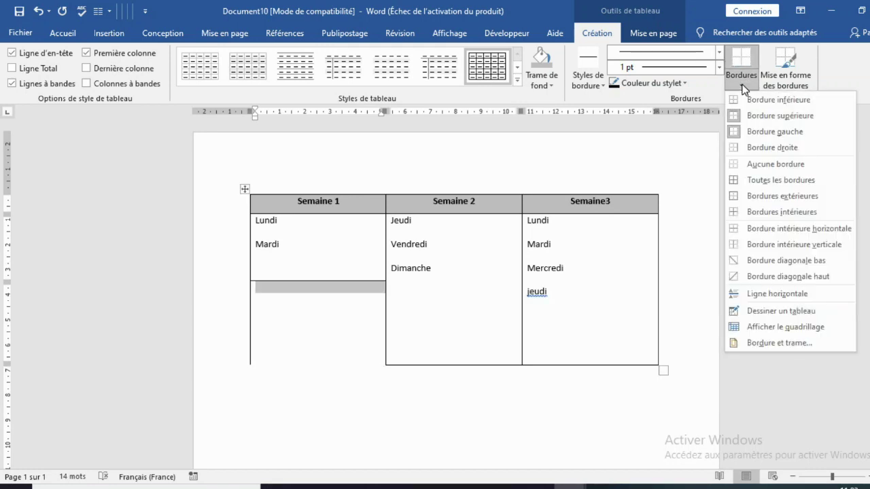
click(748, 127)
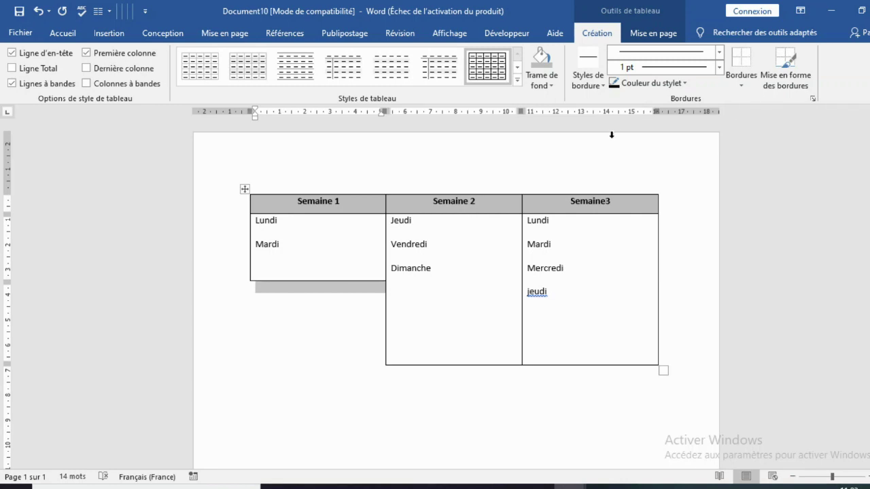
mouse_move(249, 287)
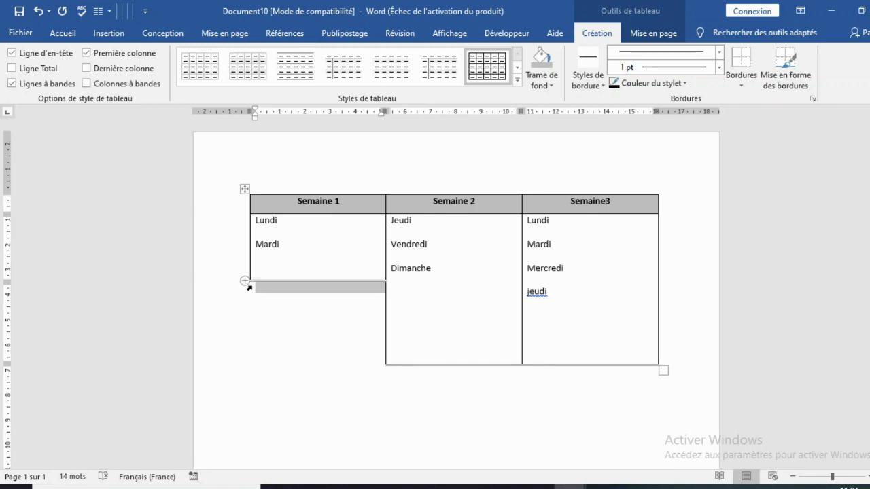
click(282, 310)
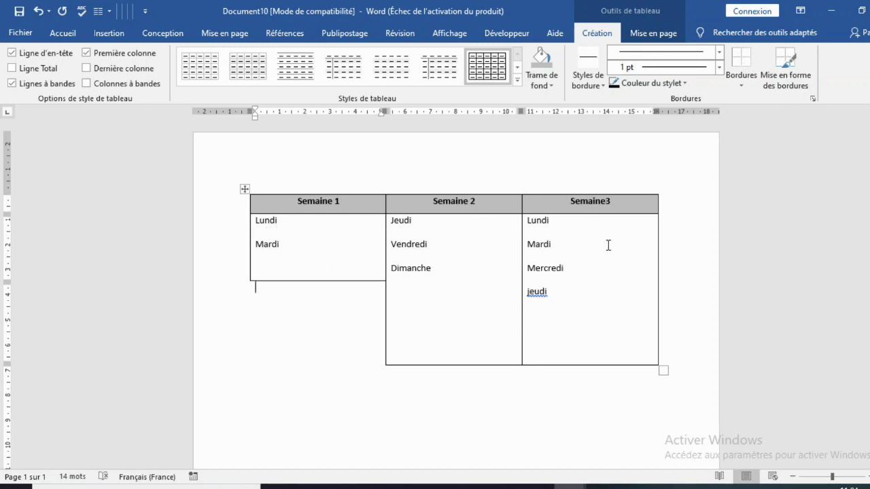
Fill the Lundi–Mardi cell and the Semaine3 day cell with blue shading
click(251, 220)
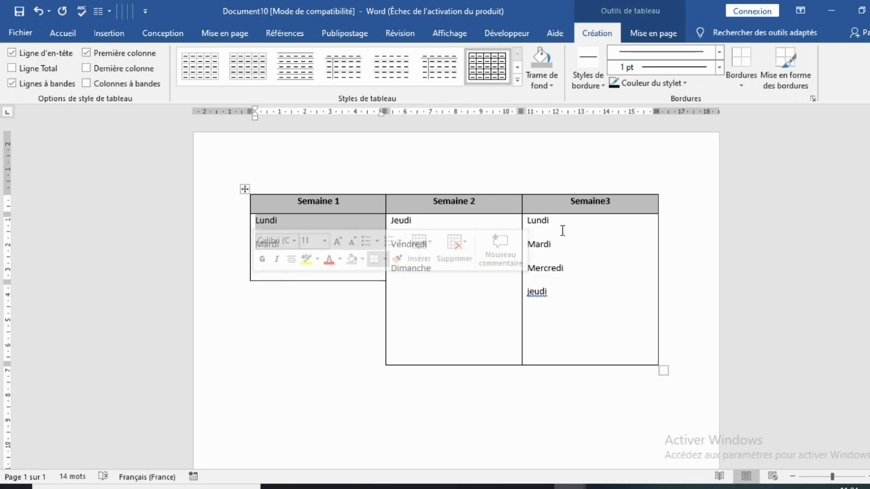
ctrl+click(523, 221)
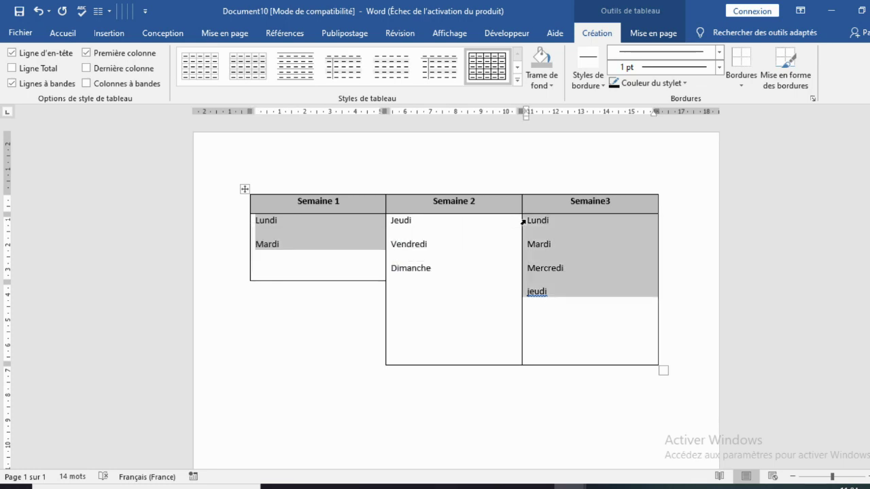
click(543, 89)
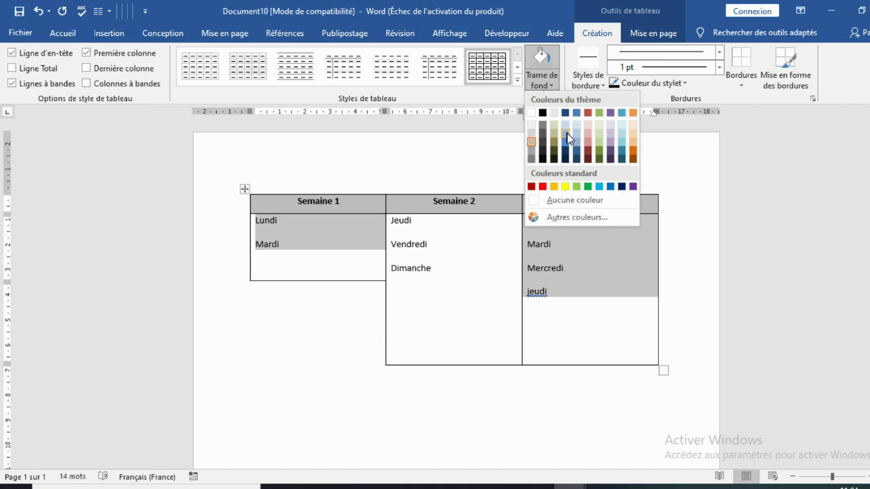
click(600, 186)
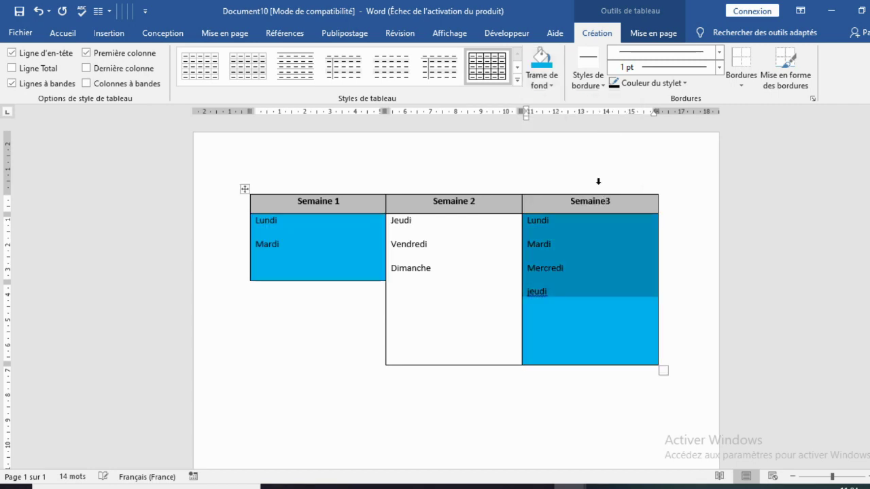
click(598, 182)
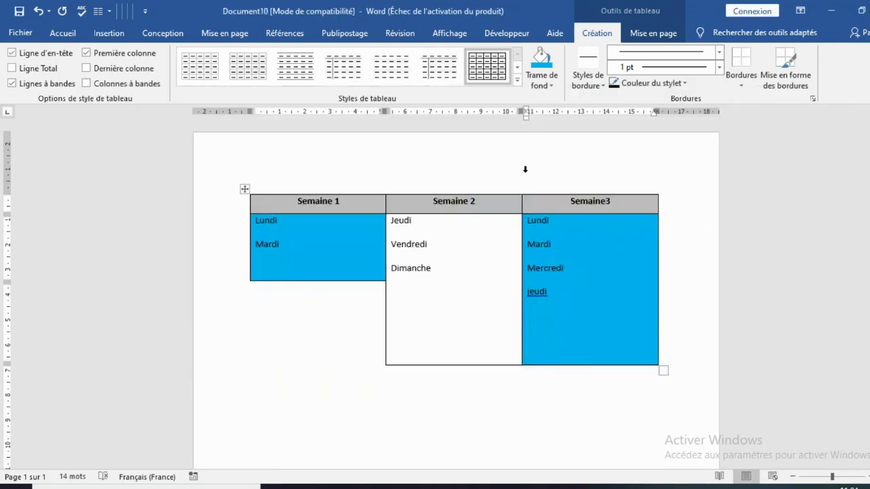
key(alt)
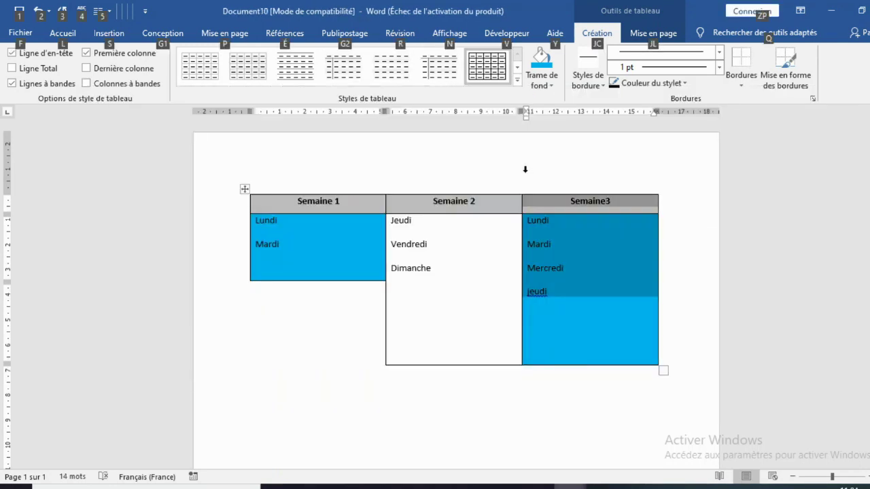